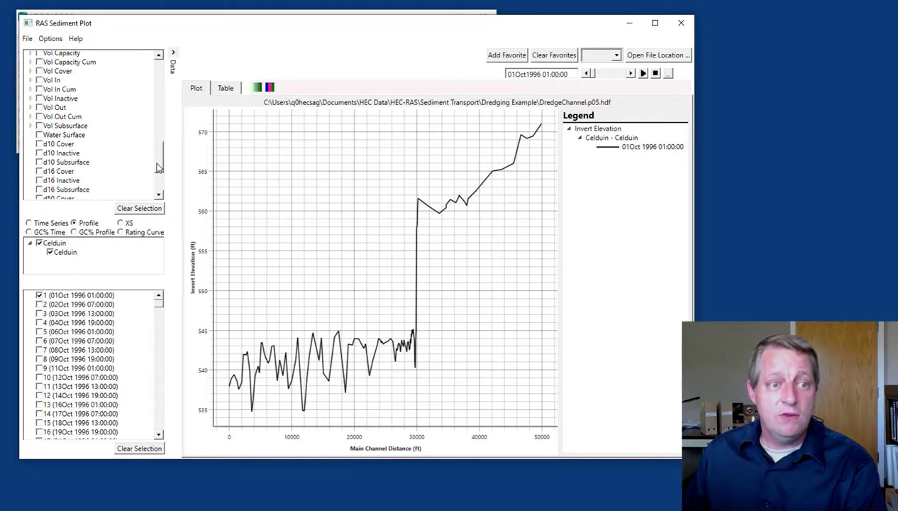
Add the Water Surface variable to the profile plot and include the final profile, 274 (29Sep 1997 04:00:00)
{"action": "left_click", "coordinate": [39, 135]}
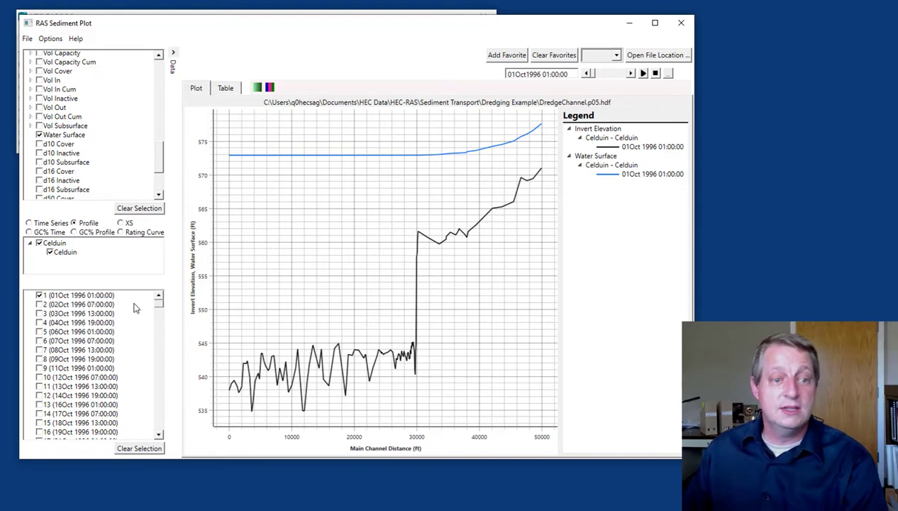
{"action": "left_click_drag", "start_coordinate": [159, 307], "coordinate": [167, 445]}
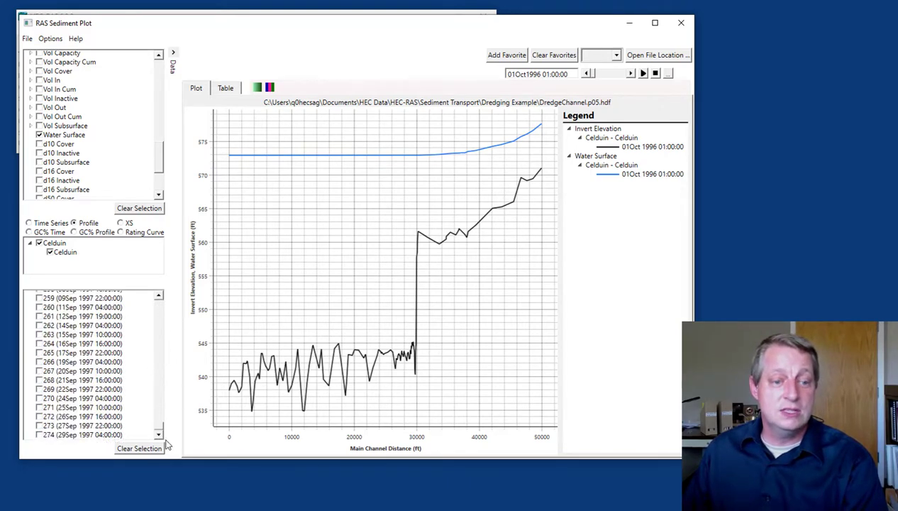
{"action": "left_click", "coordinate": [39, 435]}
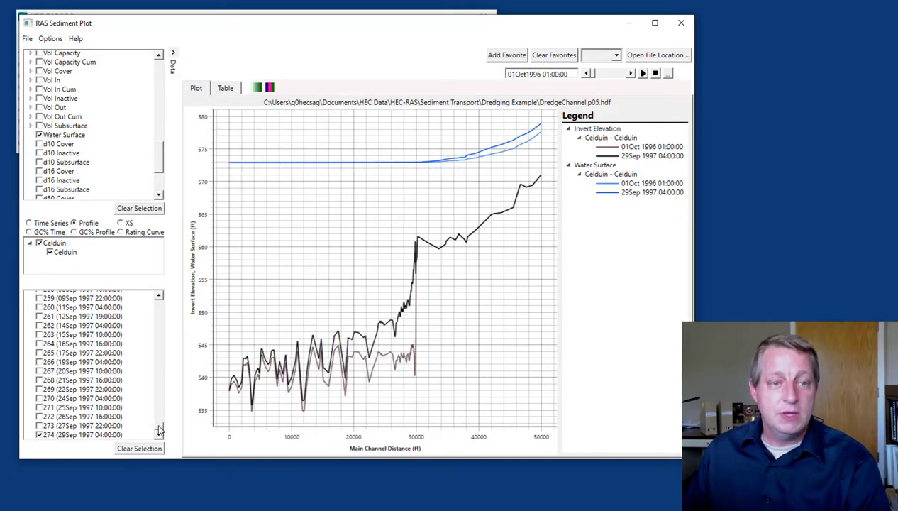
Add intermediate profiles for 17Jul 1997 01:00:00, 26Apr 1997 04:00:00 and 20Jan 1997 22:00:00 to the plot
{"action": "scroll", "coordinate": [90, 387], "scroll_direction": "up", "scroll_amount": 15}
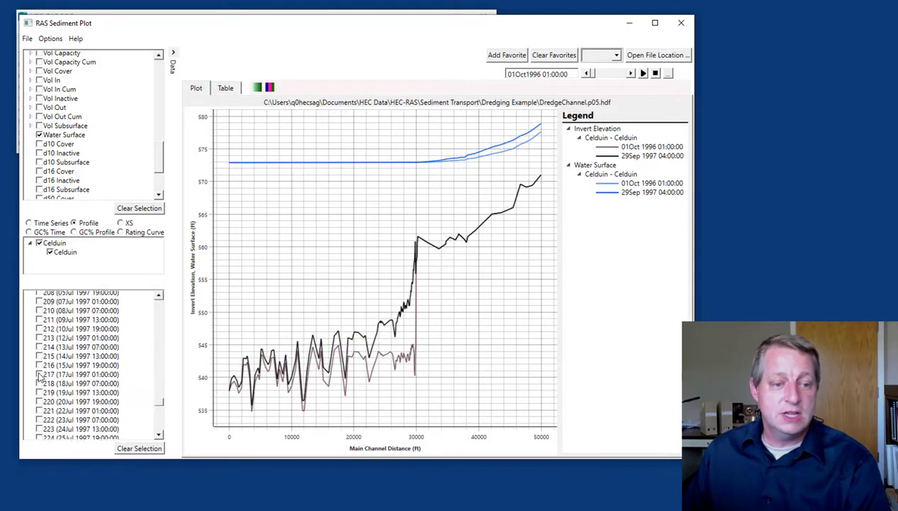
{"action": "left_click", "coordinate": [40, 375]}
{"action": "left_click_drag", "start_coordinate": [161, 401], "coordinate": [156, 344]}
{"action": "left_click", "coordinate": [40, 356]}
{"action": "left_click", "coordinate": [40, 355]}
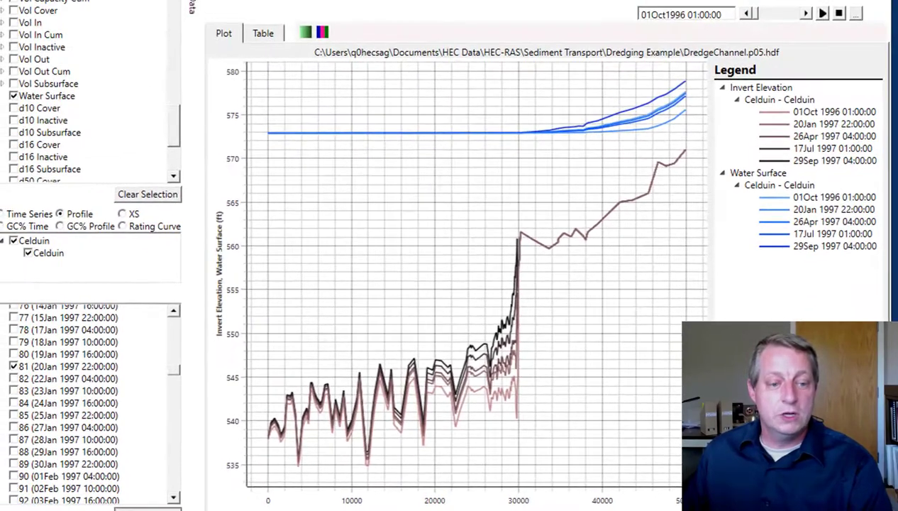
Clear the selected profiles and plot only 29Sep 1997 04:00:00 and 01Oct 1996 01:00:00
{"action": "left_click", "coordinate": [148, 193]}
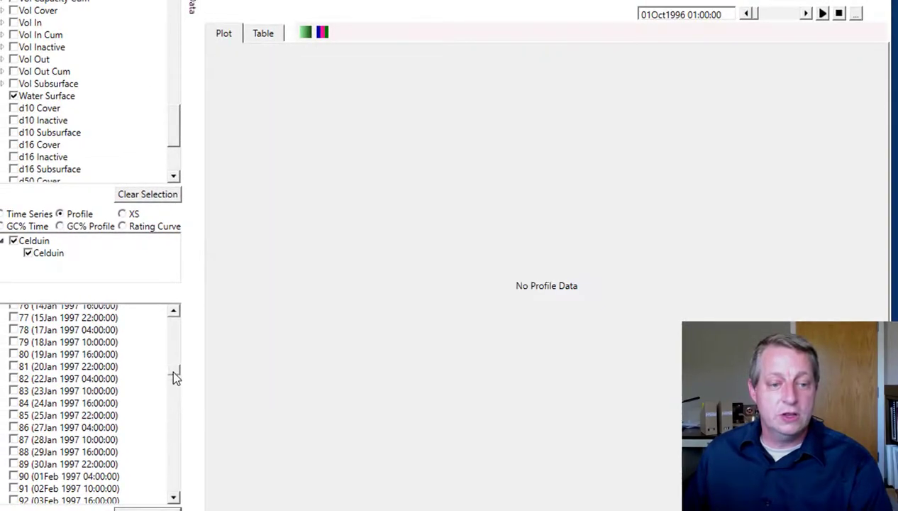
{"action": "left_click_drag", "start_coordinate": [172, 369], "coordinate": [174, 490]}
{"action": "left_click", "coordinate": [13, 497]}
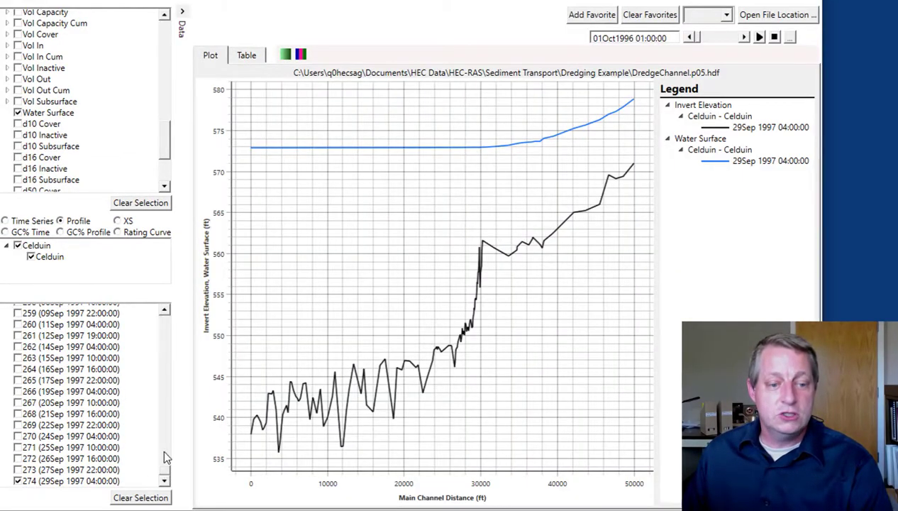
{"action": "left_click_drag", "start_coordinate": [163, 456], "coordinate": [164, 314]}
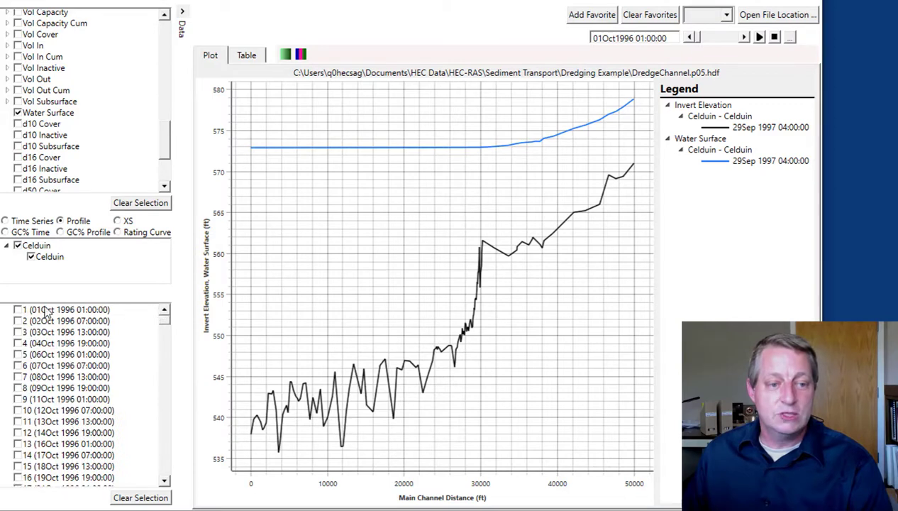
{"action": "left_click", "coordinate": [19, 311]}
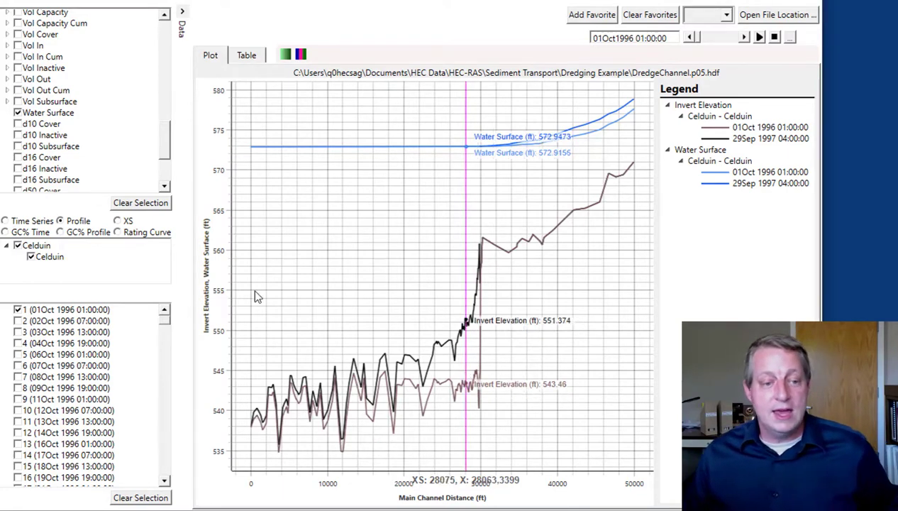
Switch to the cross section (XS) plot type and plot river station 28429
{"action": "left_click", "coordinate": [118, 221]}
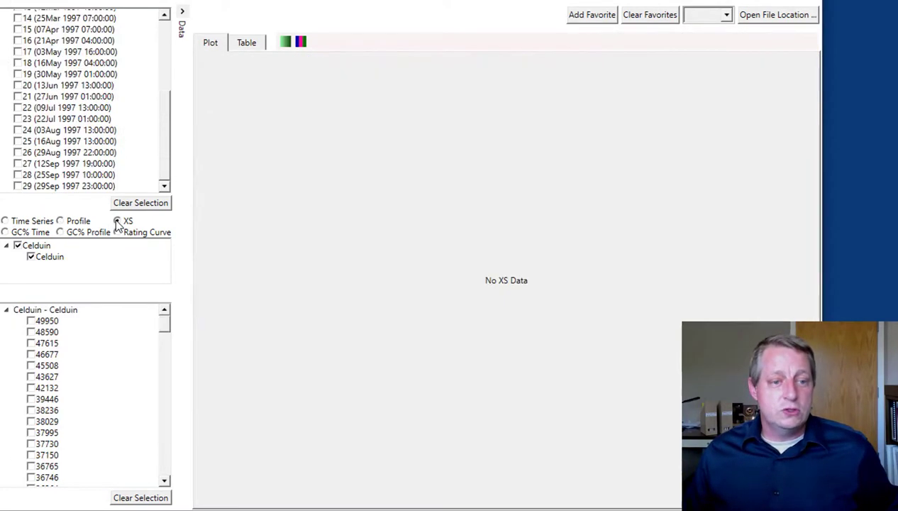
{"action": "left_click_drag", "start_coordinate": [163, 322], "coordinate": [162, 367]}
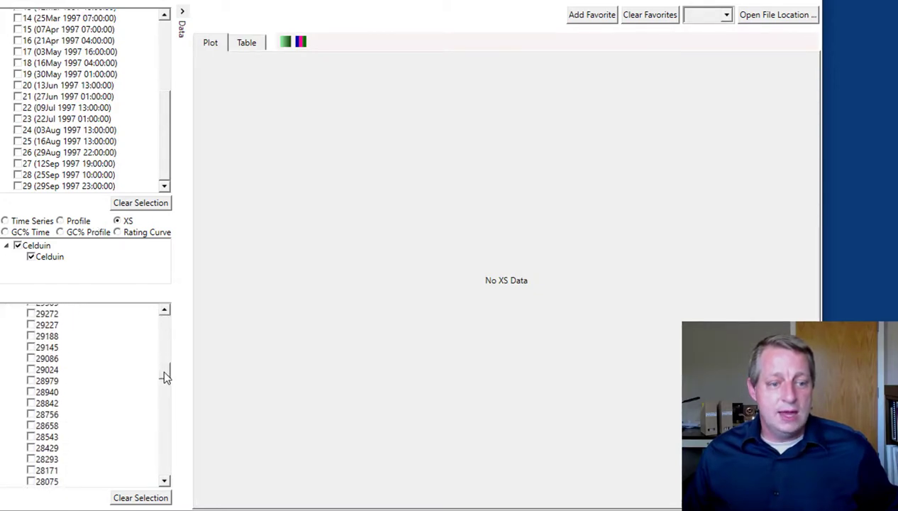
{"action": "left_click", "coordinate": [31, 447]}
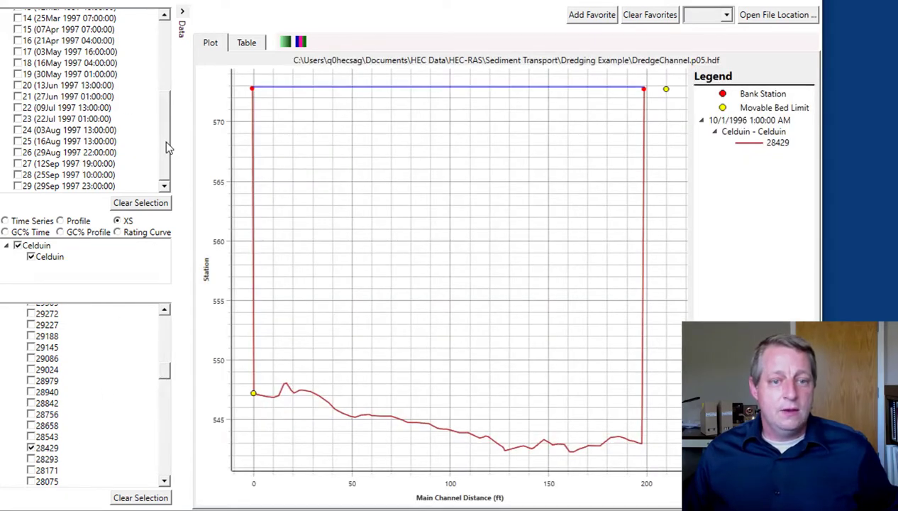
Add the 29Sep 1997 23:00:00, 16May 1997 04:00:00 and 20Jan 1997 22:00:00 times to the plot of cross section 28429
{"action": "left_click_drag", "start_coordinate": [164, 141], "coordinate": [163, 162]}
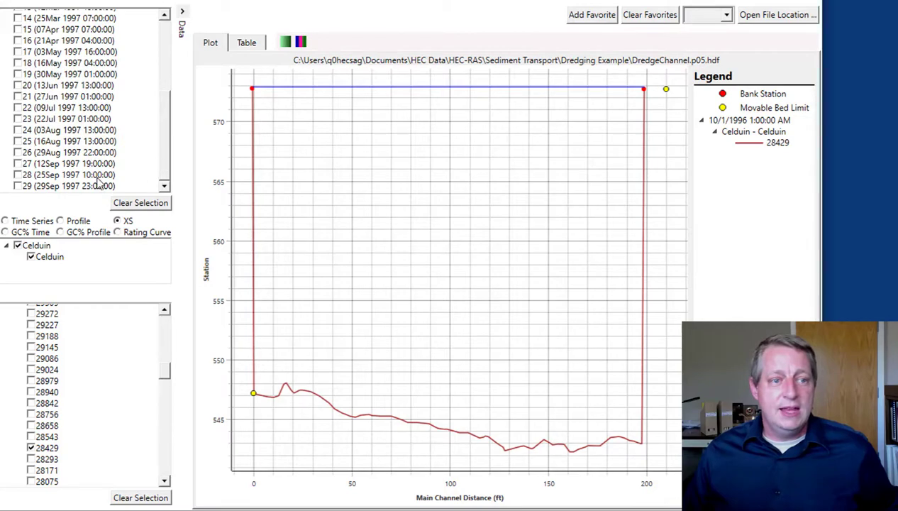
{"action": "left_click", "coordinate": [19, 187]}
{"action": "left_click_drag", "start_coordinate": [166, 138], "coordinate": [160, 62]}
{"action": "left_click", "coordinate": [82, 144]}
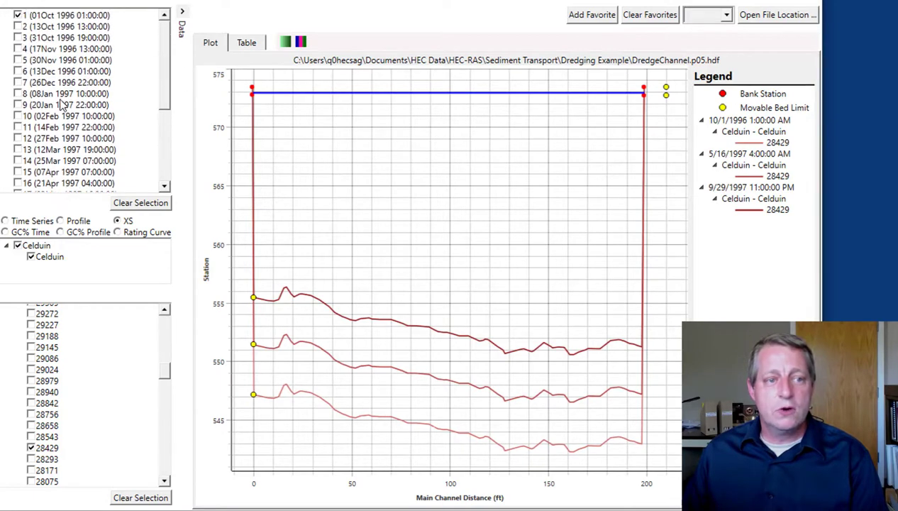
{"action": "left_click", "coordinate": [18, 105]}
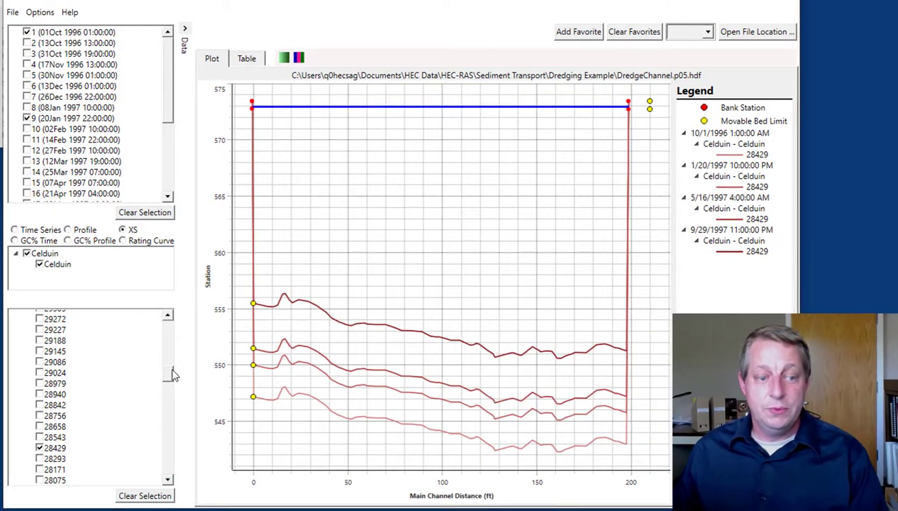
Plot cross section 27681 together with 28429, using only the 29Sep 1997 23:00:00 time
{"action": "scroll", "coordinate": [171, 380], "scroll_direction": "down", "scroll_amount": 2}
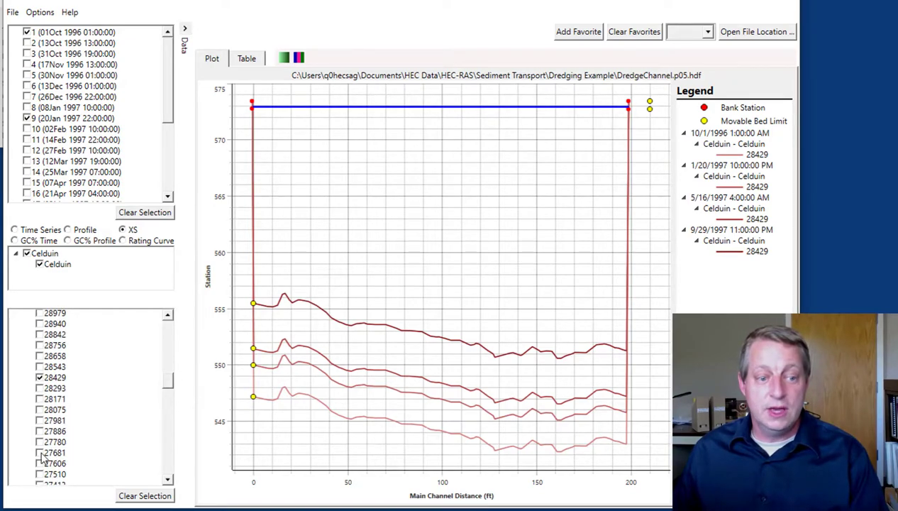
{"action": "left_click", "coordinate": [40, 453]}
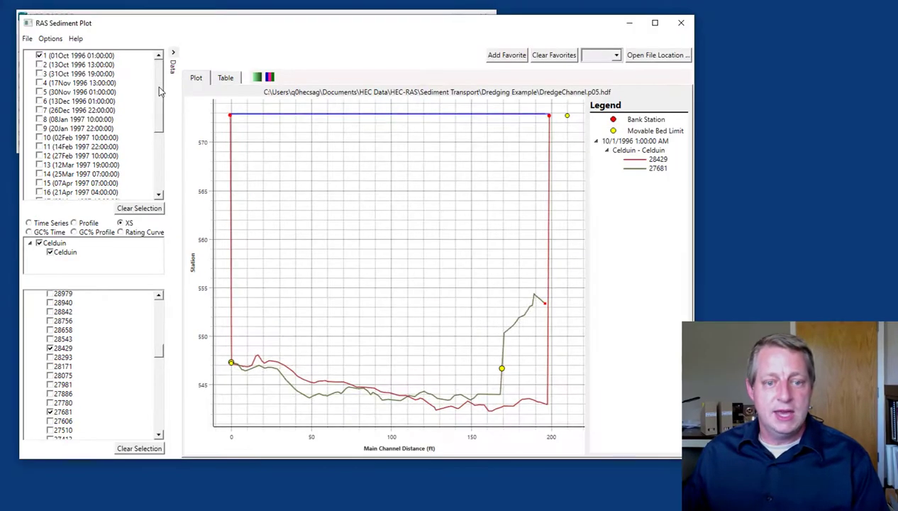
{"action": "left_click_drag", "start_coordinate": [170, 75], "coordinate": [169, 155]}
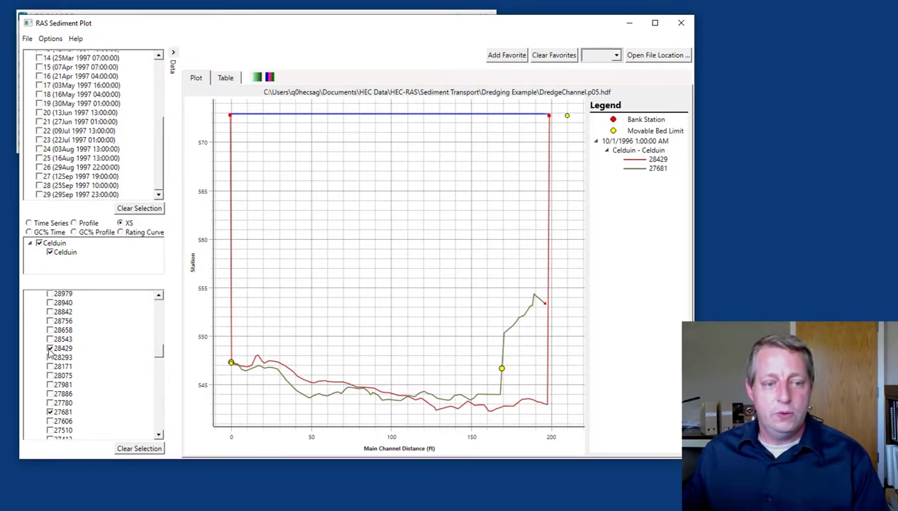
{"action": "scroll", "coordinate": [157, 165], "scroll_direction": "up", "scroll_amount": 5}
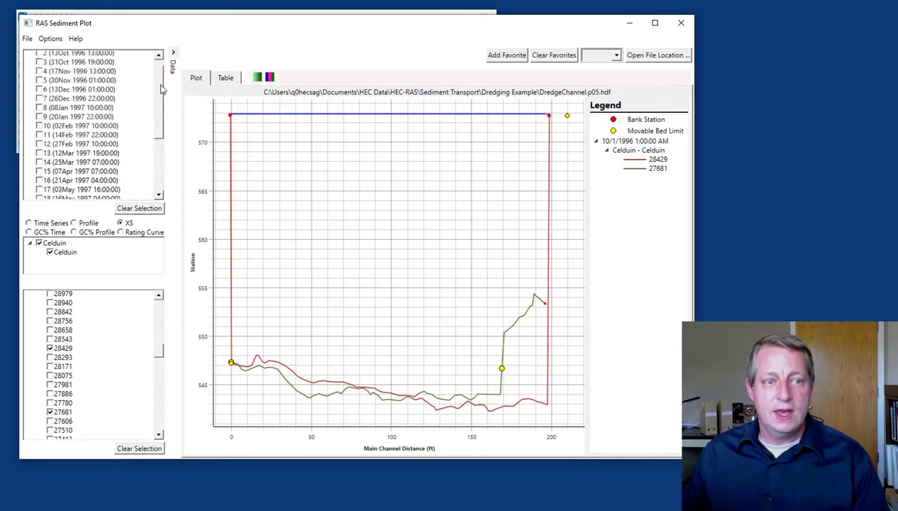
{"action": "left_click", "coordinate": [39, 55]}
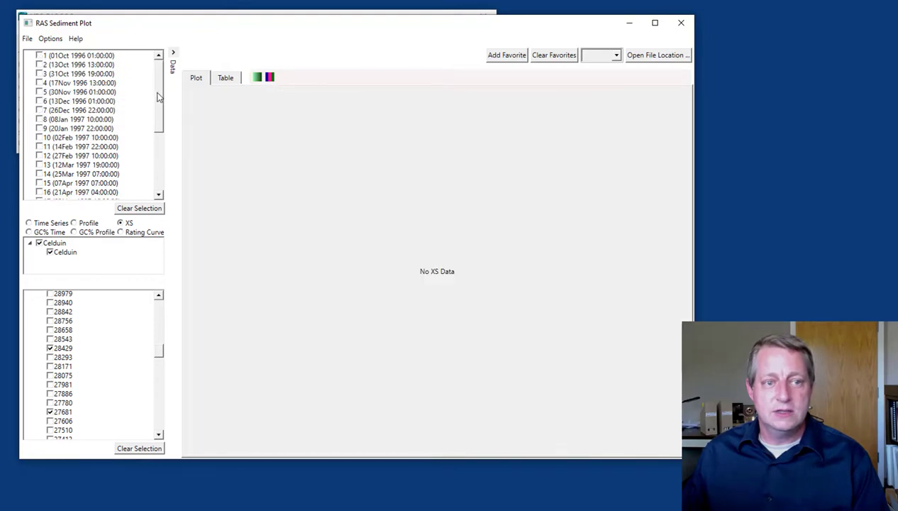
{"action": "left_click_drag", "start_coordinate": [159, 98], "coordinate": [159, 174]}
{"action": "left_click", "coordinate": [39, 195]}
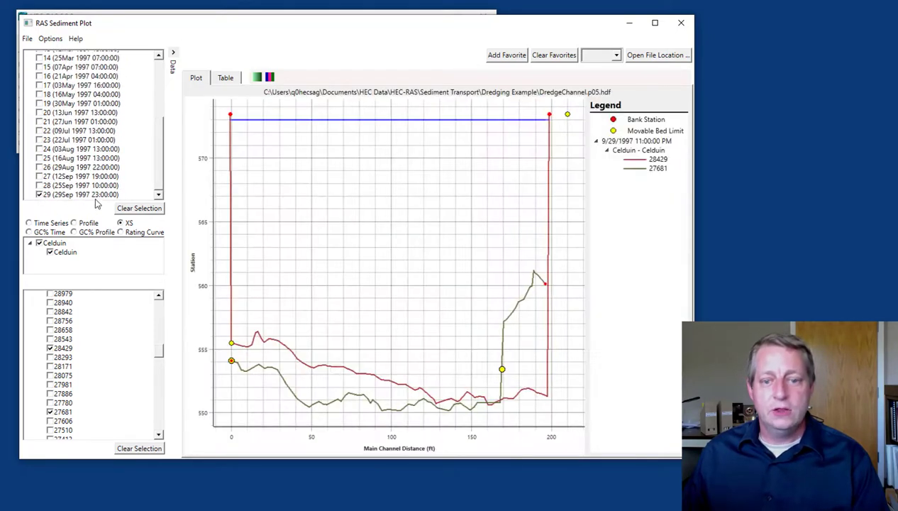
Add cross sections 26682 and 22450 to the plot
{"action": "left_click_drag", "start_coordinate": [162, 357], "coordinate": [162, 371]}
{"action": "left_click", "coordinate": [61, 371]}
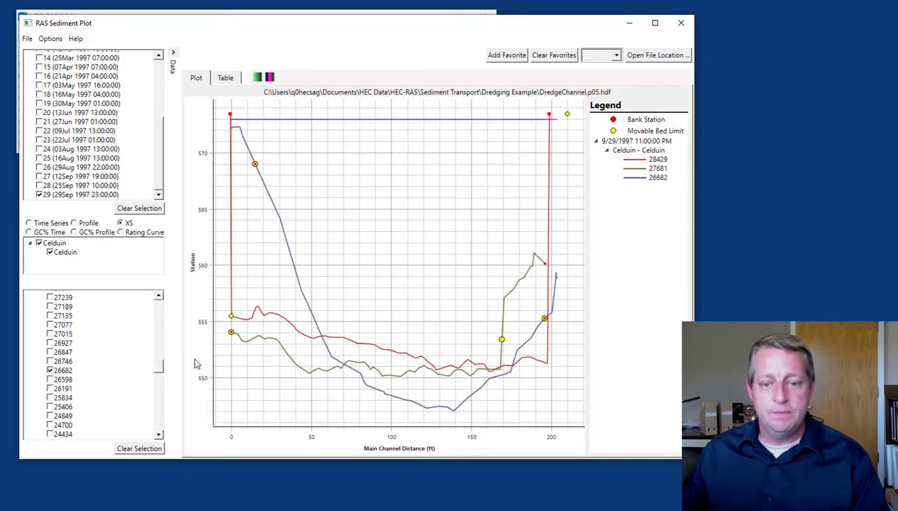
{"action": "left_click_drag", "start_coordinate": [160, 374], "coordinate": [159, 385]}
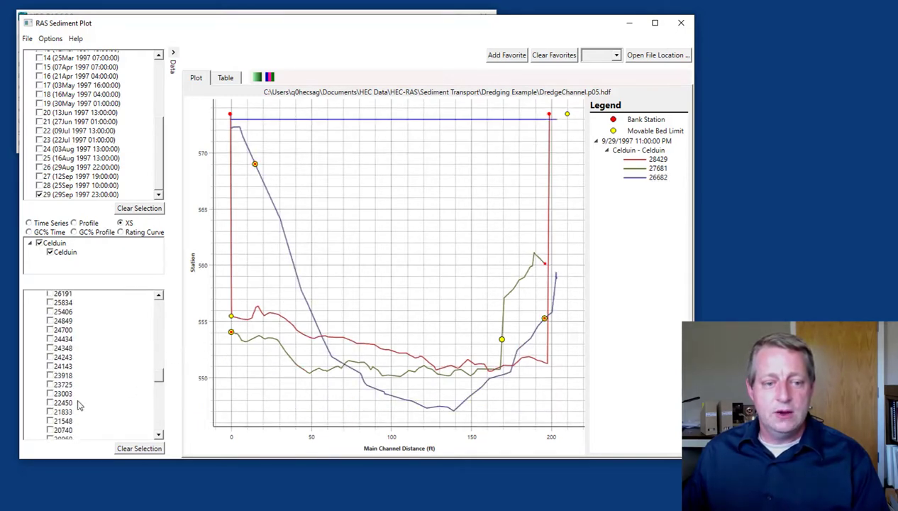
{"action": "left_click", "coordinate": [61, 403]}
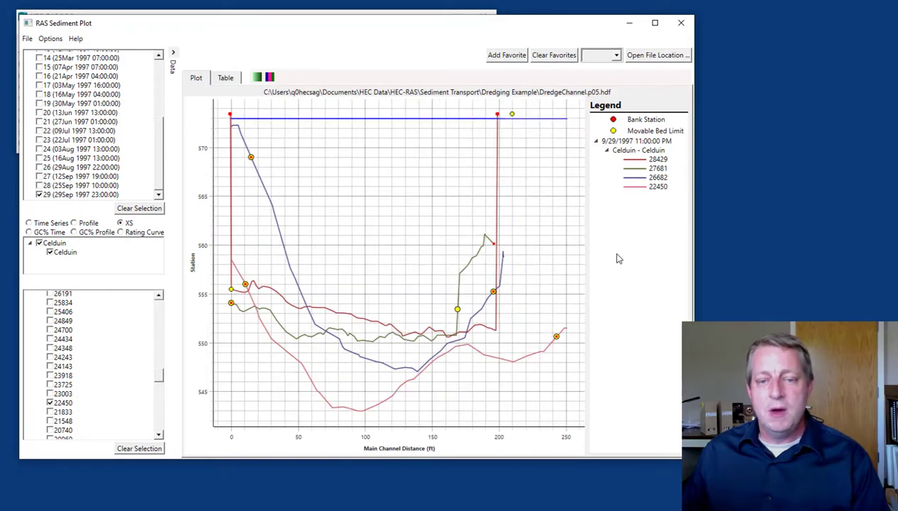
Set the XS color ramp type to Longitudinal Color Ramp in the plot options, apply it and close the options
{"action": "mouse_move", "coordinate": [565, 440]}
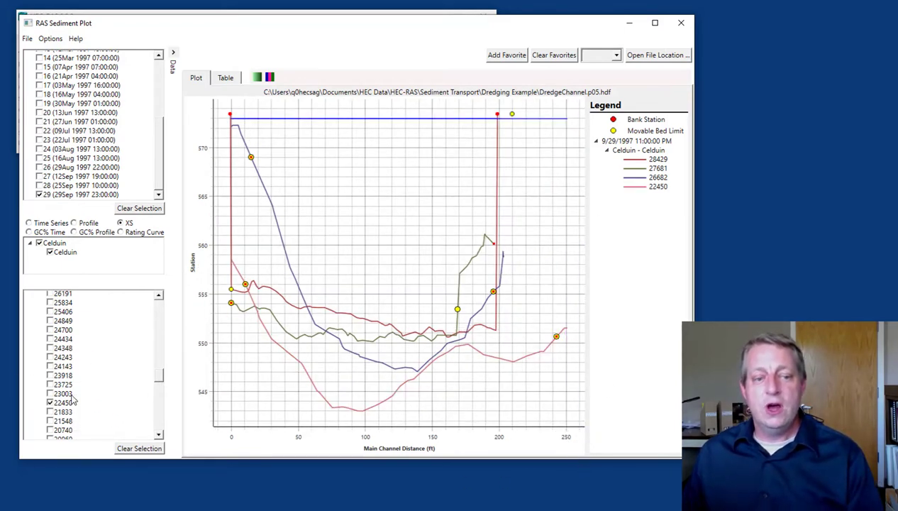
{"action": "left_click", "coordinate": [53, 41]}
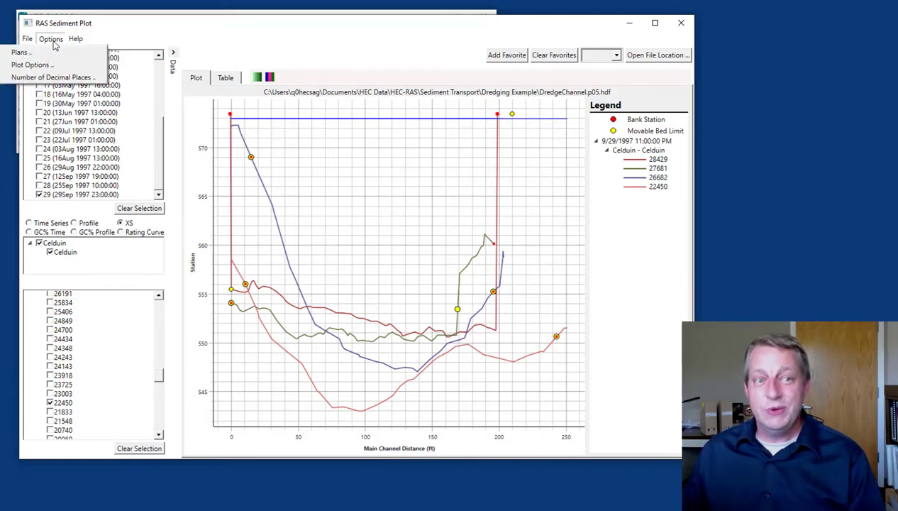
{"action": "key", "text": "Escape"}
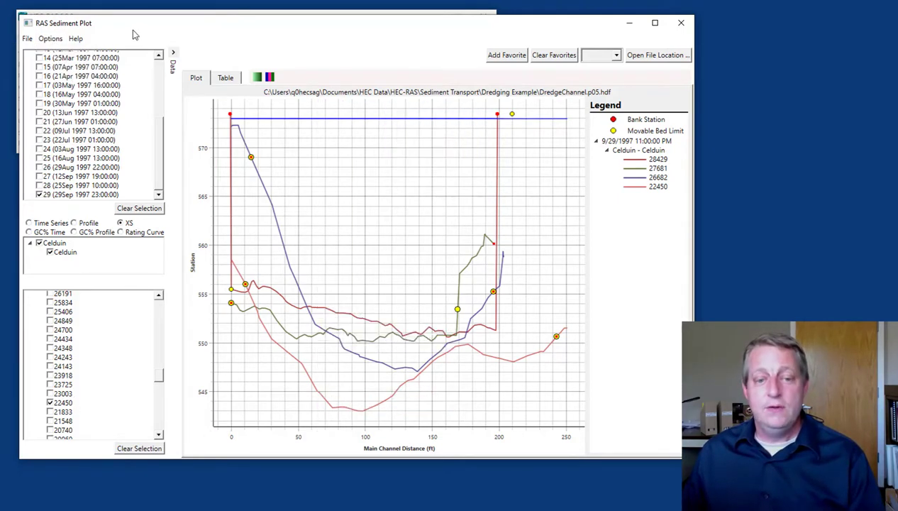
{"action": "left_click", "coordinate": [54, 39]}
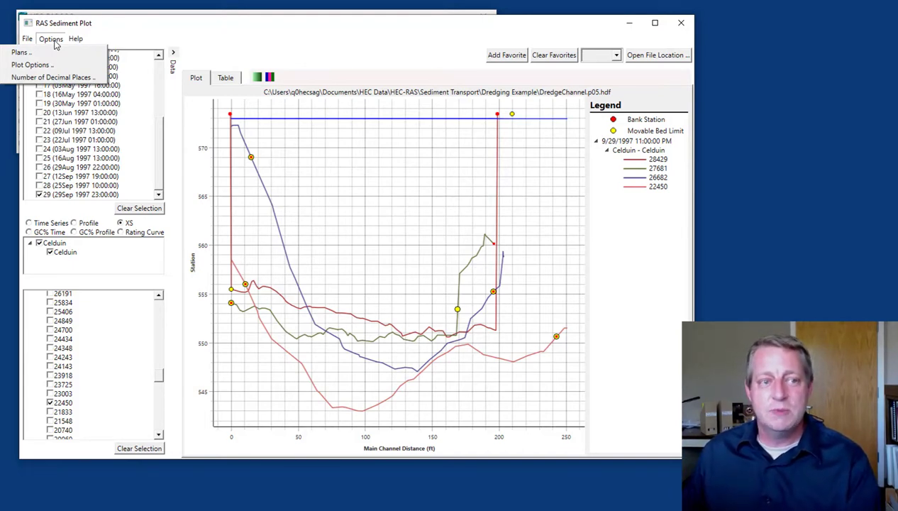
{"action": "left_click", "coordinate": [32, 65]}
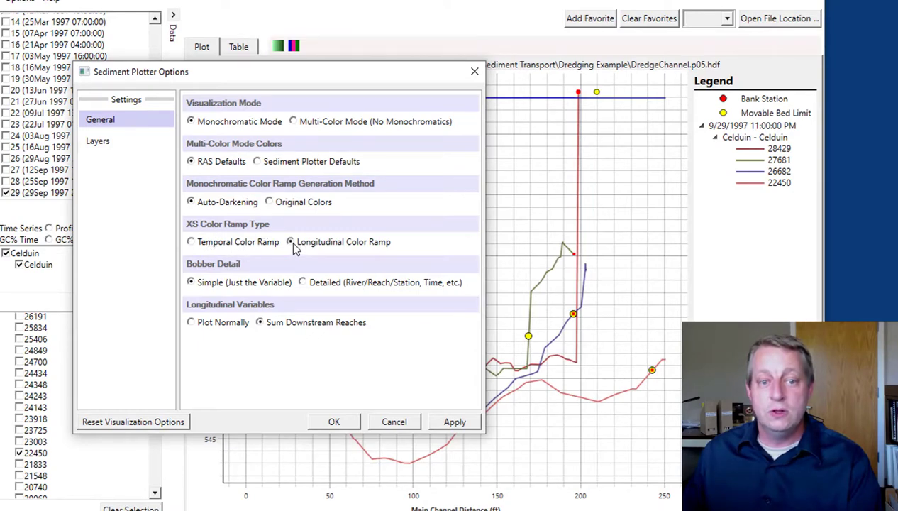
{"action": "left_click", "coordinate": [443, 421]}
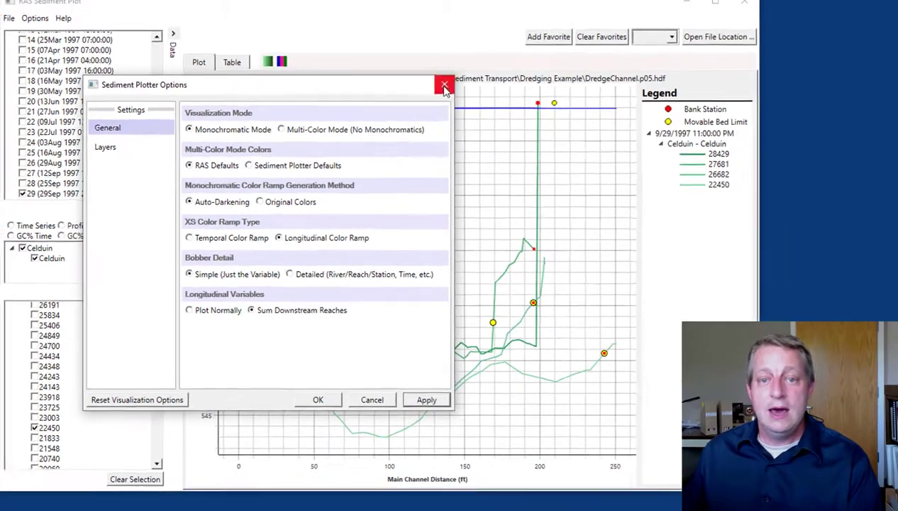
{"action": "left_click", "coordinate": [474, 72]}
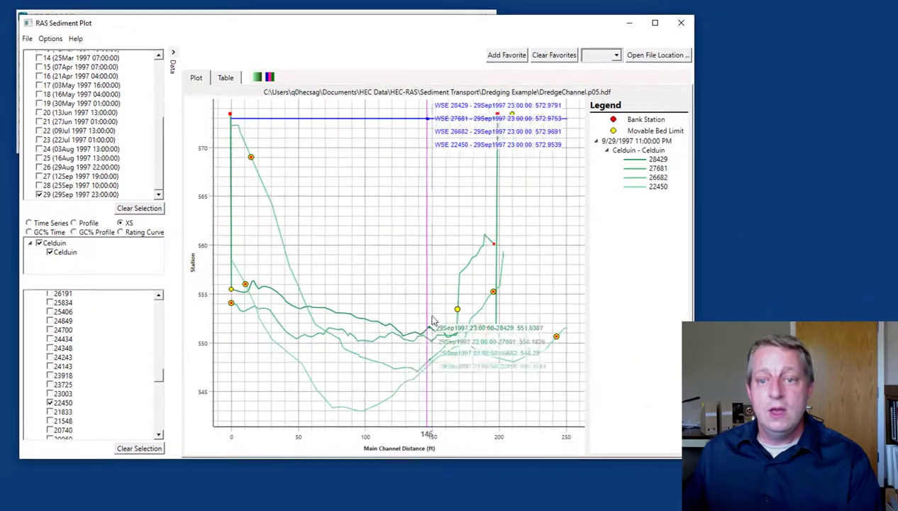
Add cross section 16863 to the plot
{"action": "left_click_drag", "start_coordinate": [160, 384], "coordinate": [160, 391]}
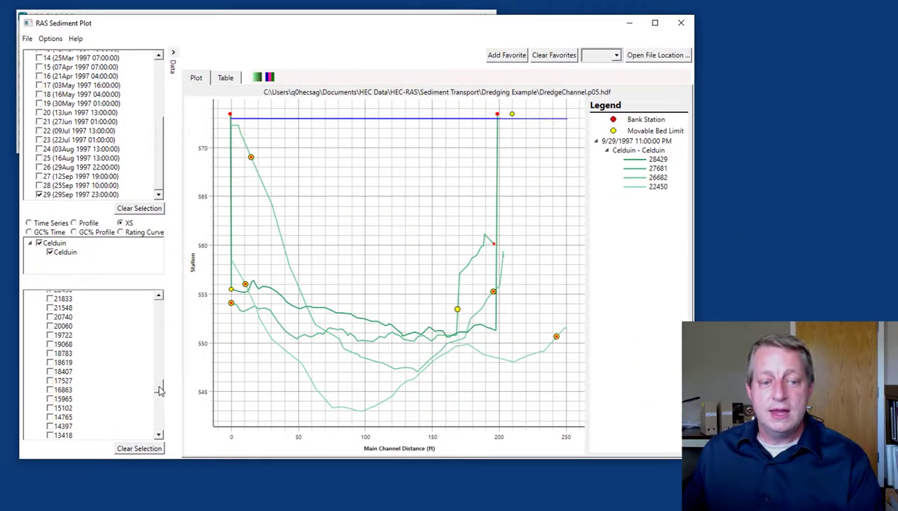
{"action": "left_click", "coordinate": [50, 390]}
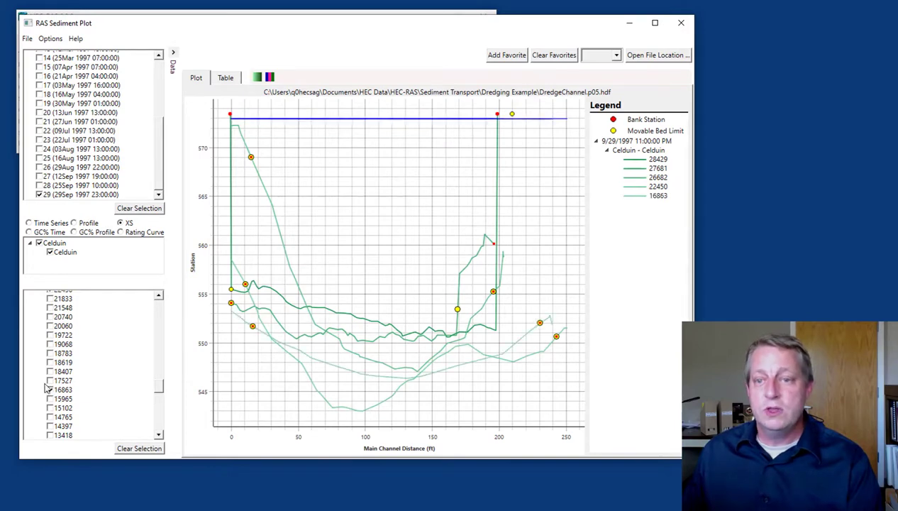
Set the XS color ramp type to Temporal Color Ramp, apply it and close the plot options
{"action": "left_click", "coordinate": [50, 38]}
{"action": "left_click", "coordinate": [31, 65]}
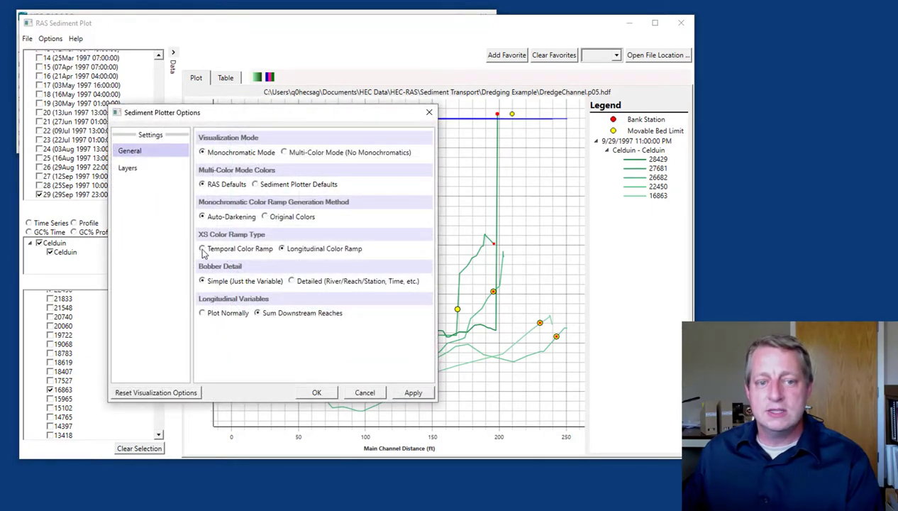
{"action": "left_click", "coordinate": [410, 394]}
{"action": "left_click", "coordinate": [428, 114]}
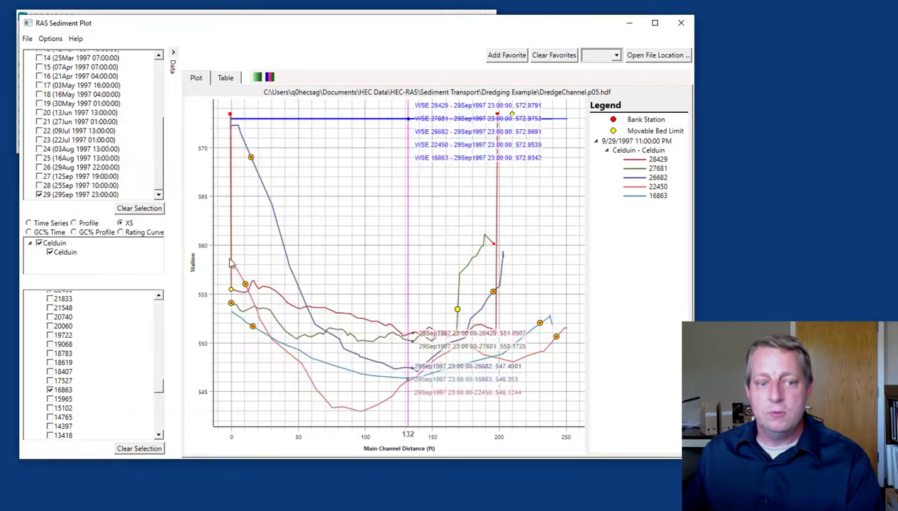
Replace the plotted cross sections with 28842 and add the 01Oct 1996 01:00:00 and 25Mar 1997 07:00:00 profiles
{"action": "left_click", "coordinate": [141, 448]}
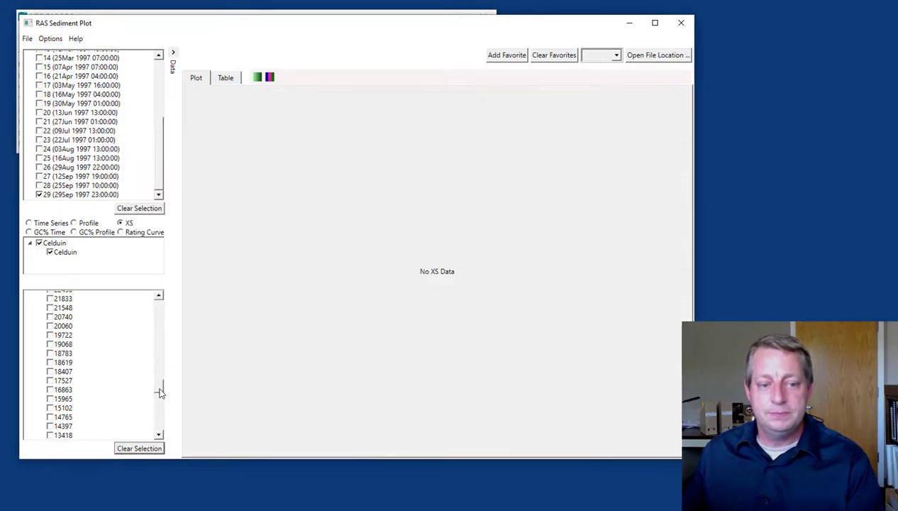
{"action": "left_click_drag", "start_coordinate": [161, 392], "coordinate": [160, 349]}
{"action": "left_click", "coordinate": [50, 327]}
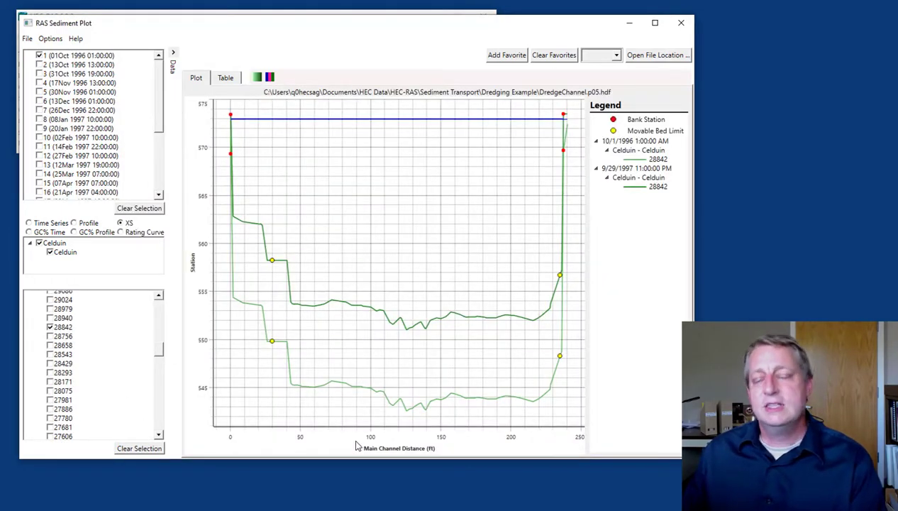
{"action": "left_click_drag", "start_coordinate": [161, 116], "coordinate": [162, 150]}
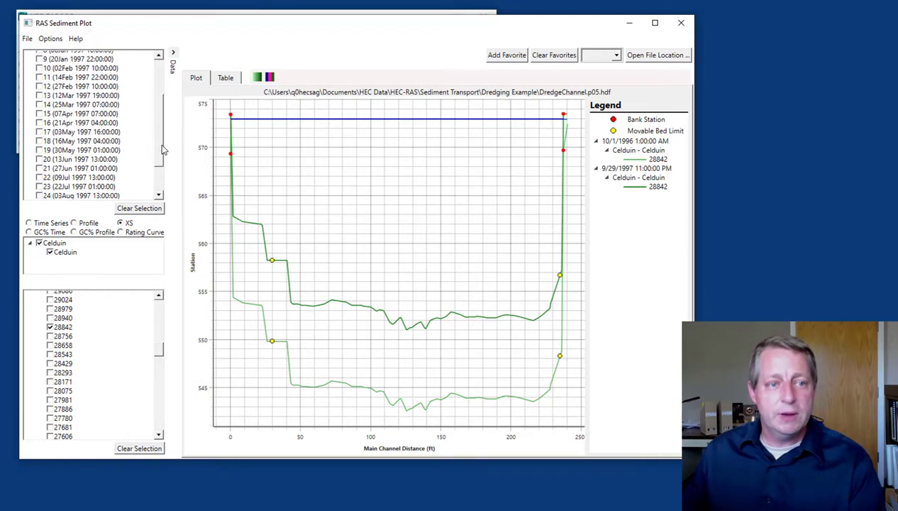
{"action": "left_click", "coordinate": [39, 105]}
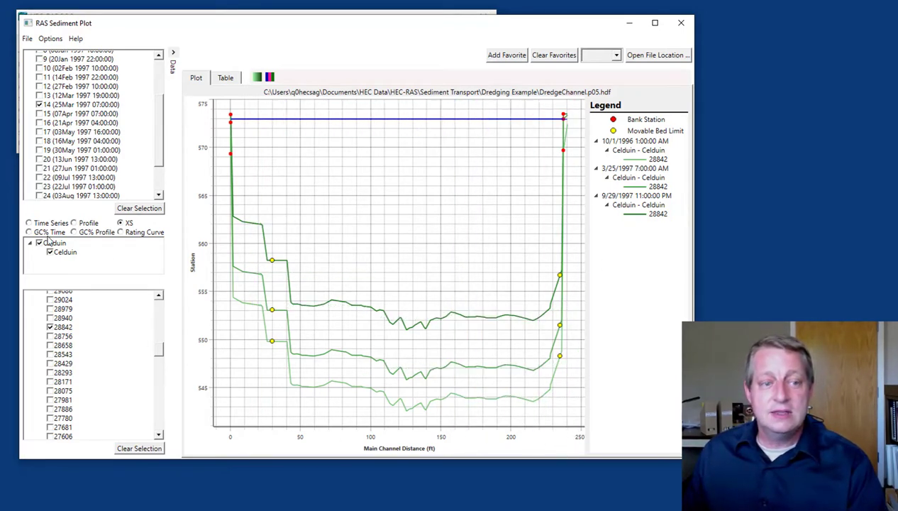
Switch to the GC% Time plot type and select cross section 29526
{"action": "left_click", "coordinate": [28, 232]}
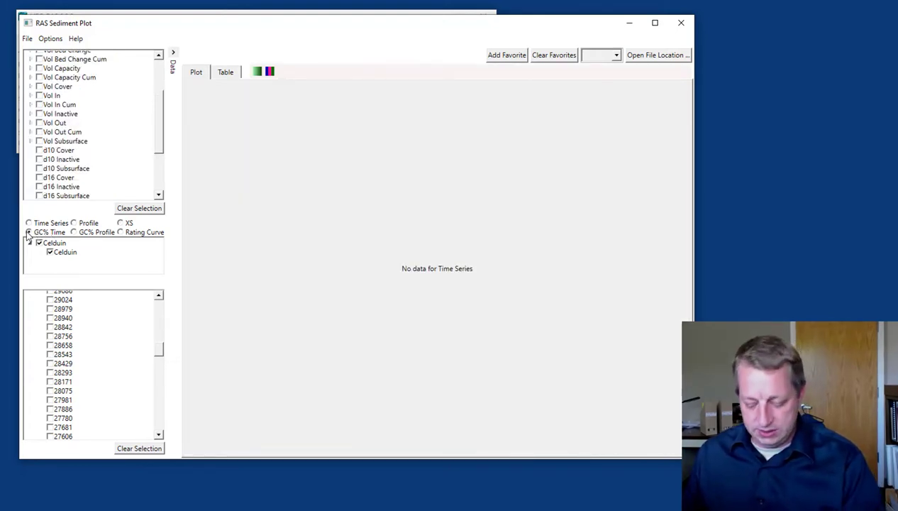
{"action": "scroll", "coordinate": [49, 312], "scroll_direction": "up", "scroll_amount": 4}
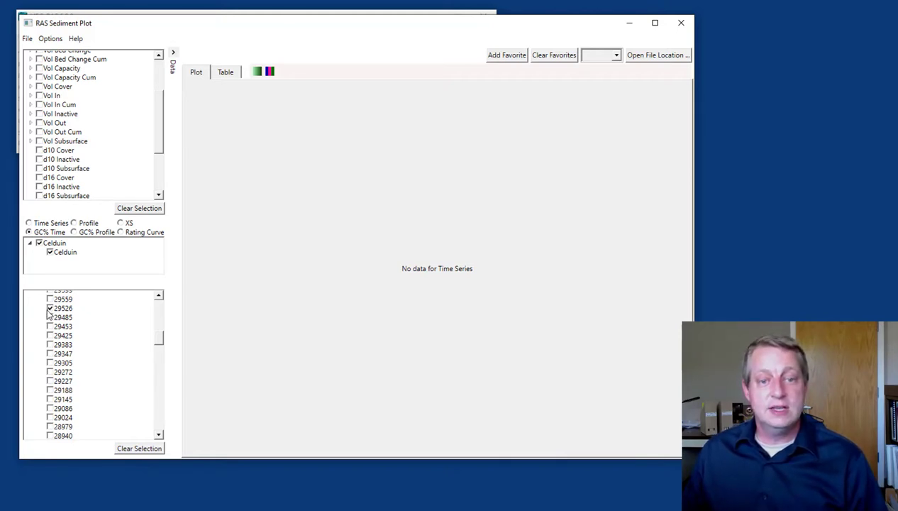
{"action": "left_click_drag", "start_coordinate": [158, 339], "coordinate": [157, 353]}
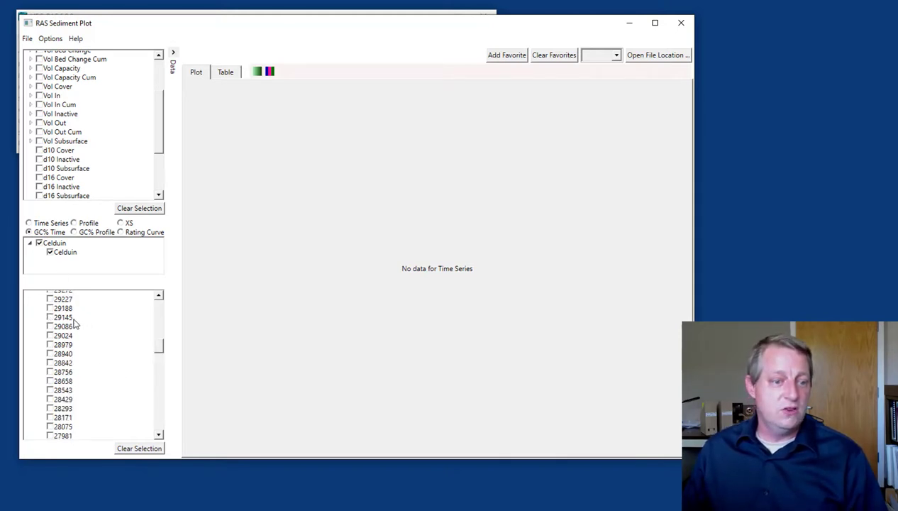
{"action": "scroll", "coordinate": [157, 300], "scroll_direction": "up", "scroll_amount": 3}
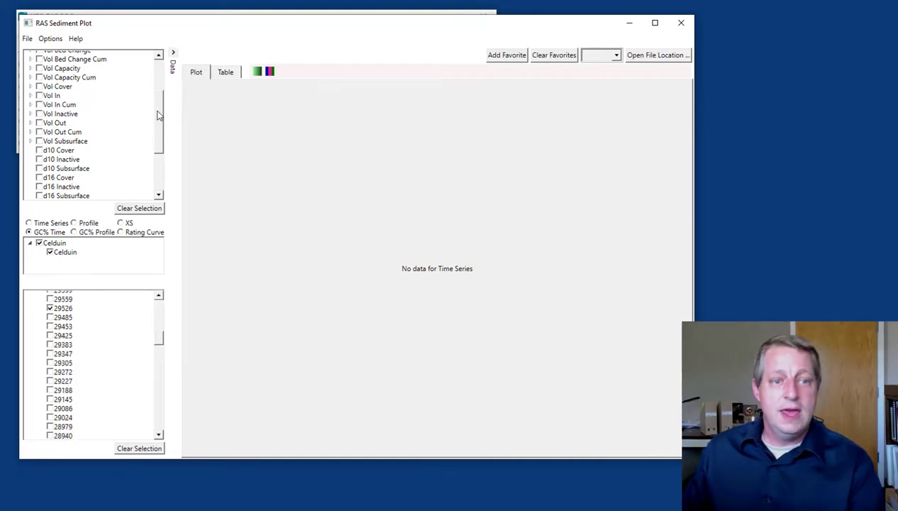
Look through the grain classes listed under the Lat Struc Vol Div variable and collapse them again
{"action": "left_click_drag", "start_coordinate": [160, 110], "coordinate": [155, 69]}
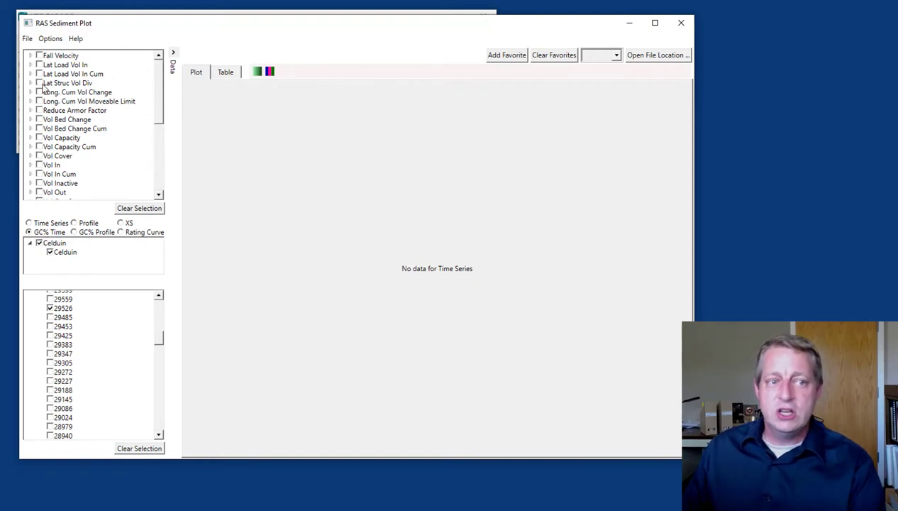
{"action": "left_click", "coordinate": [31, 84]}
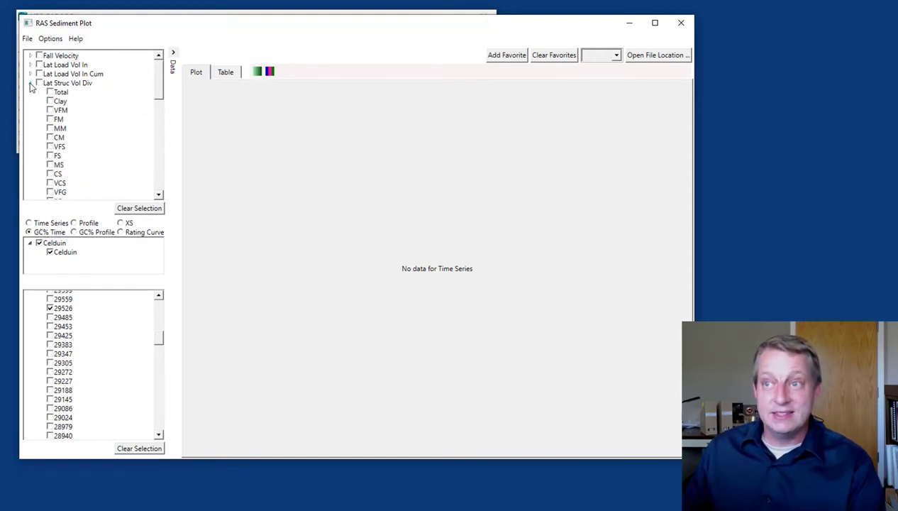
{"action": "left_click", "coordinate": [30, 84]}
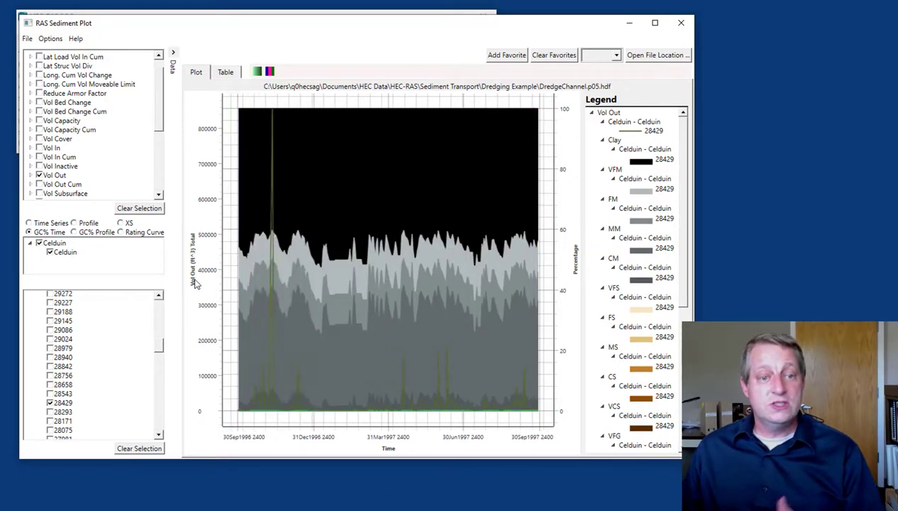
Replace Vol Out with Vol Bed Change Cum in the grain class time plot of cross section 28429
{"action": "mouse_move", "coordinate": [244, 199]}
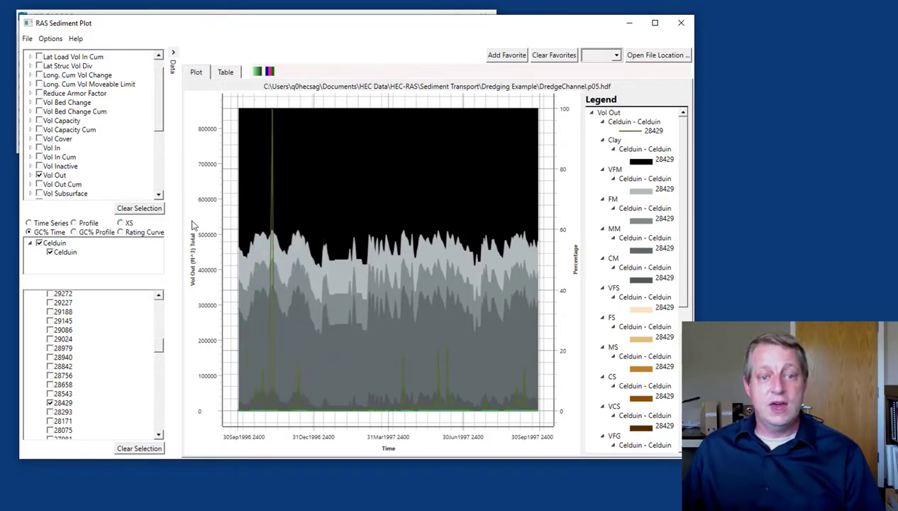
{"action": "mouse_move", "coordinate": [396, 379]}
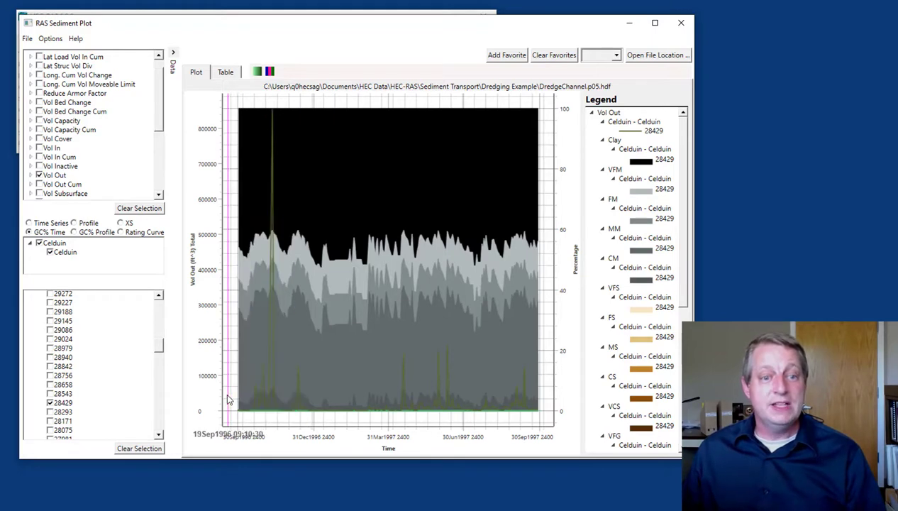
{"action": "left_click", "coordinate": [39, 175]}
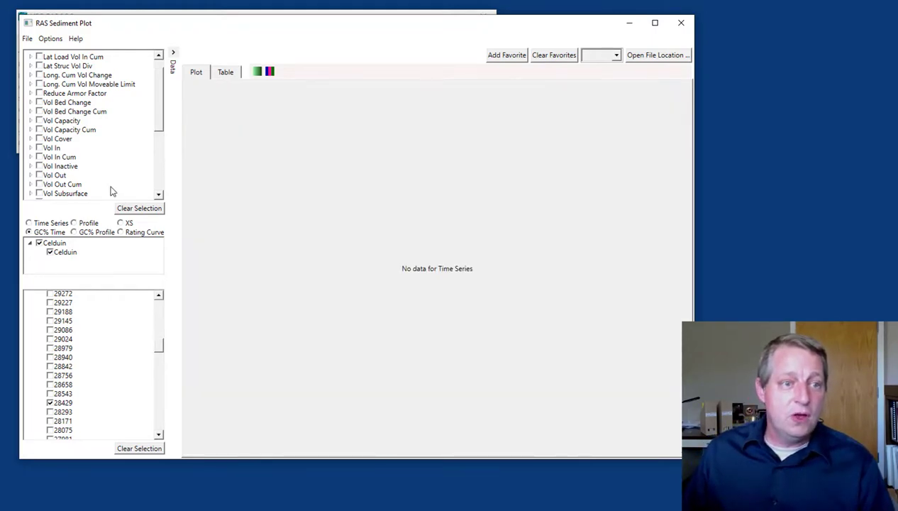
{"action": "left_click", "coordinate": [40, 113]}
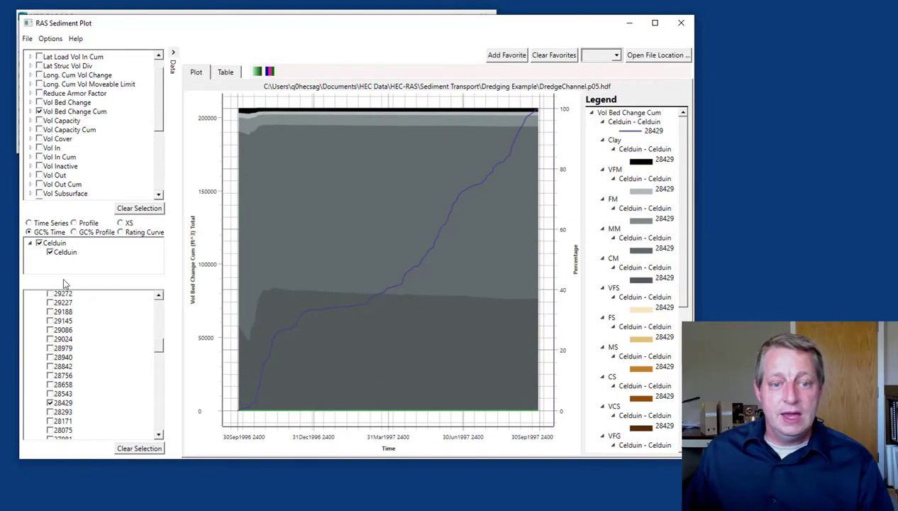
{"action": "left_click_drag", "start_coordinate": [236, 422], "coordinate": [218, 278]}
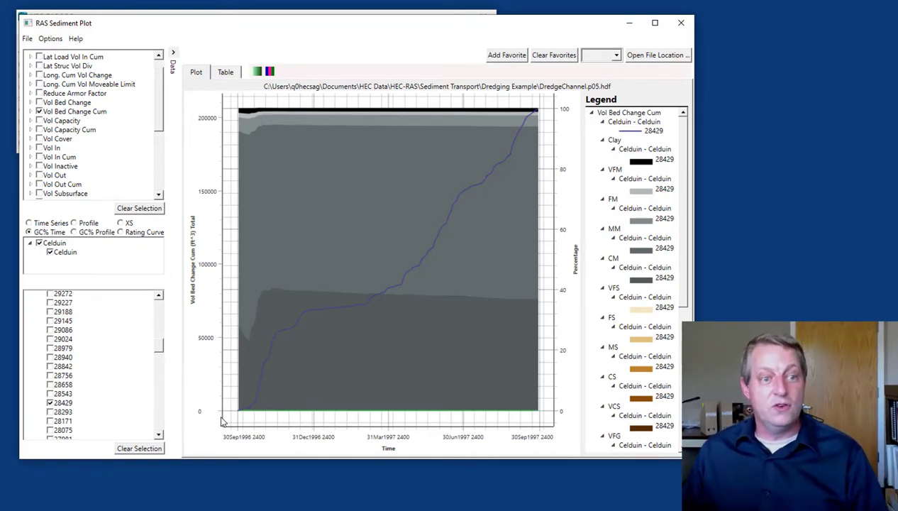
Switch to the GC% Profile plot type and plot only Vol Out Cum for profile 217 (17Jul 1997 01:00:00)
{"action": "left_click", "coordinate": [74, 234]}
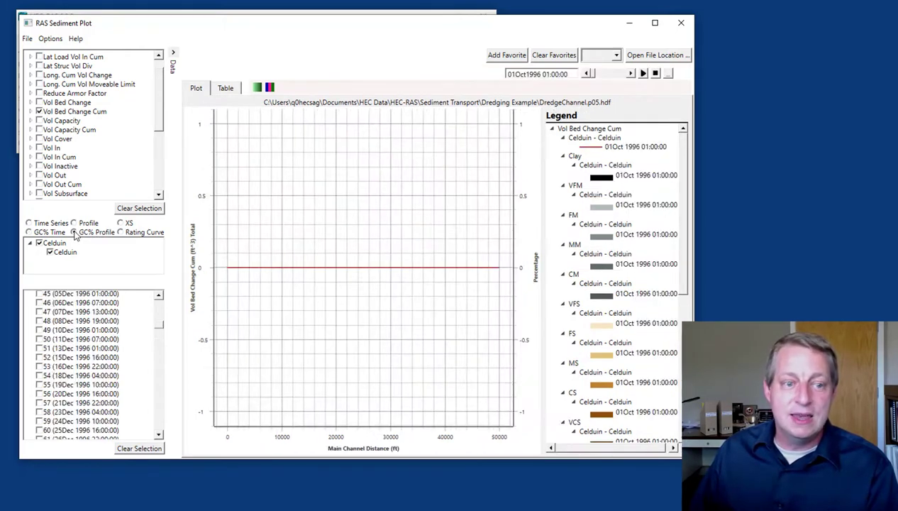
{"action": "left_click", "coordinate": [39, 112]}
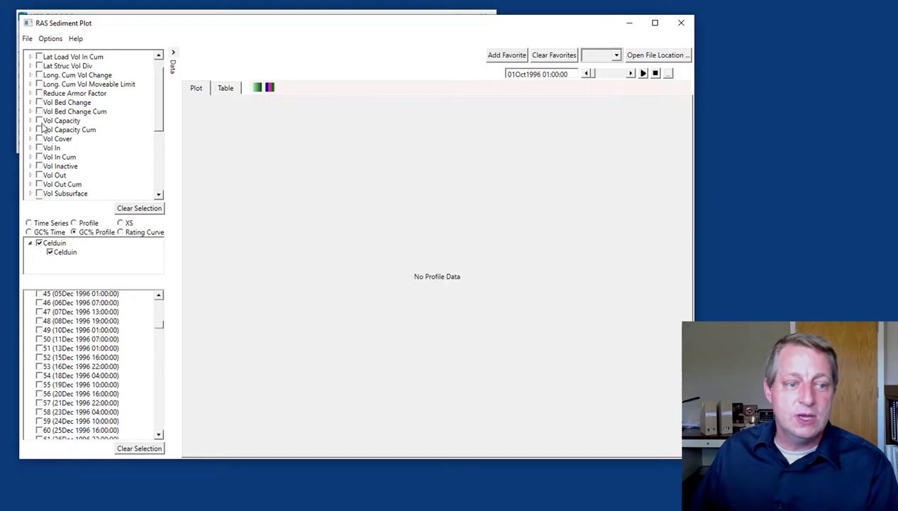
{"action": "left_click_drag", "start_coordinate": [158, 325], "coordinate": [160, 406]}
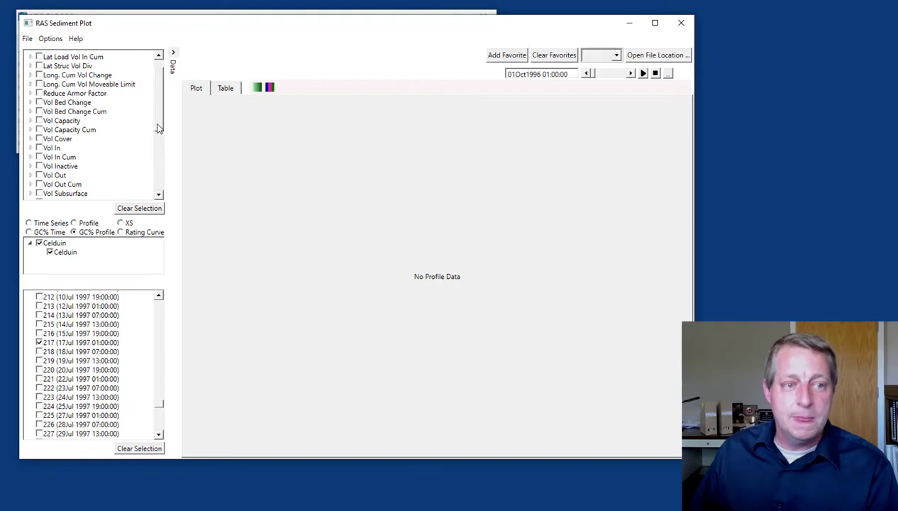
{"action": "left_click", "coordinate": [39, 185]}
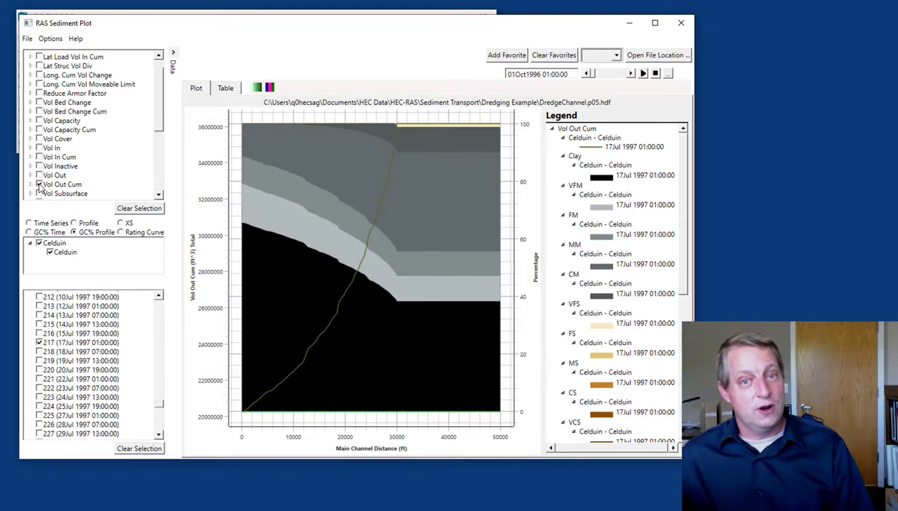
{"action": "mouse_move", "coordinate": [419, 151]}
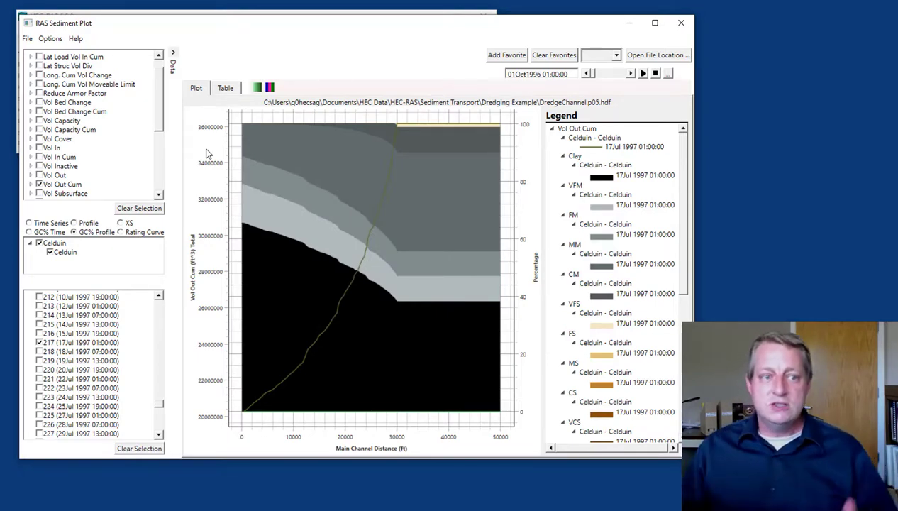
Plot Vol Bed Change Cum instead of Vol Out Cum, and replace profile 217 with profile 274 (29Sep 1997 04:00:00)
{"action": "left_click", "coordinate": [40, 184]}
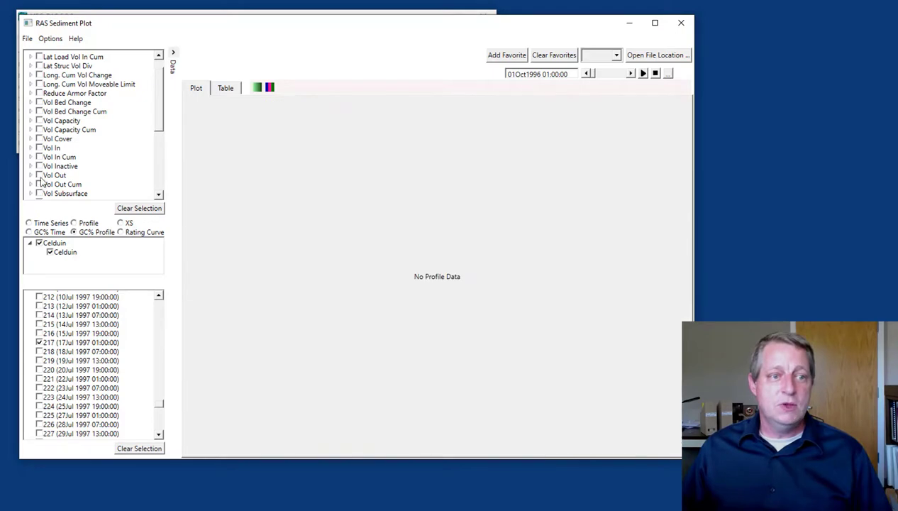
{"action": "left_click", "coordinate": [39, 111]}
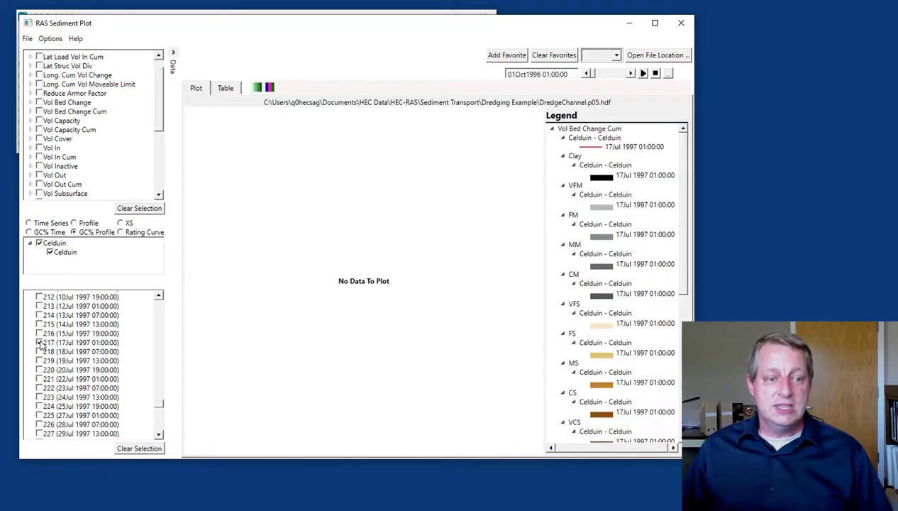
{"action": "left_click", "coordinate": [39, 342]}
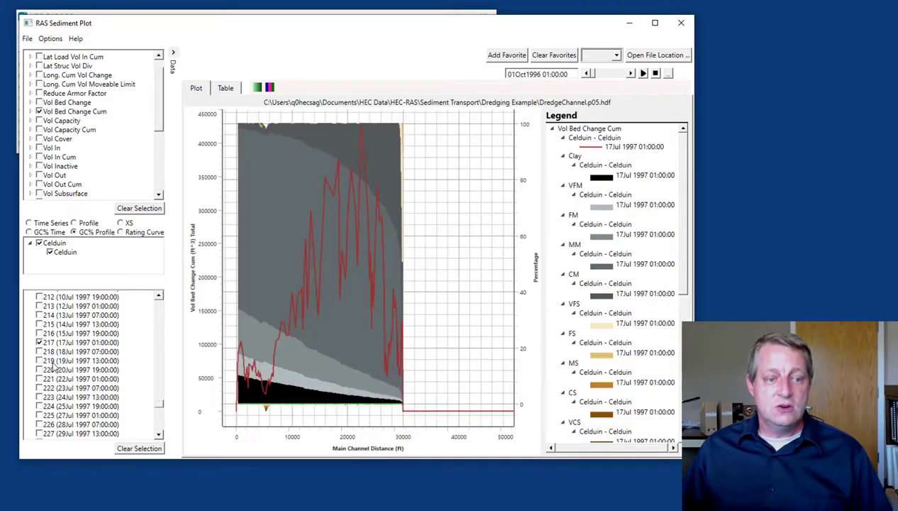
{"action": "left_click", "coordinate": [39, 343]}
{"action": "left_click_drag", "start_coordinate": [161, 409], "coordinate": [159, 437]}
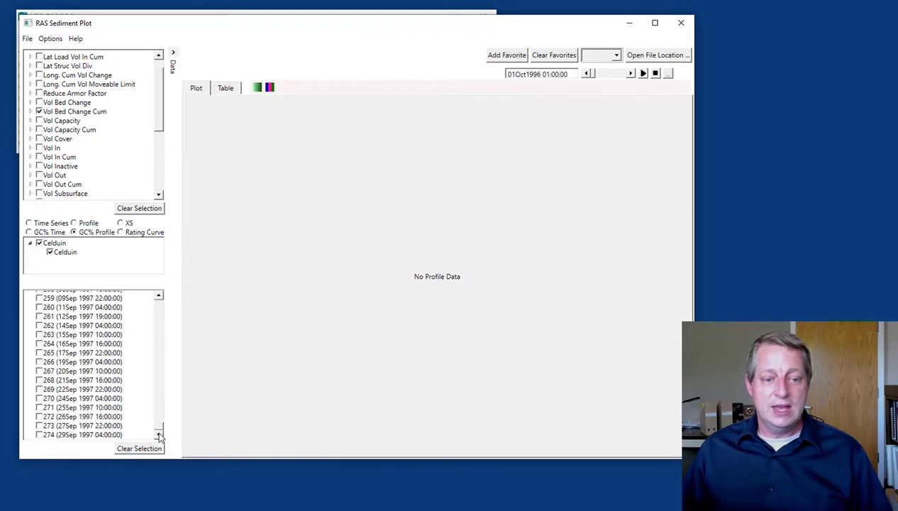
{"action": "left_click", "coordinate": [39, 435]}
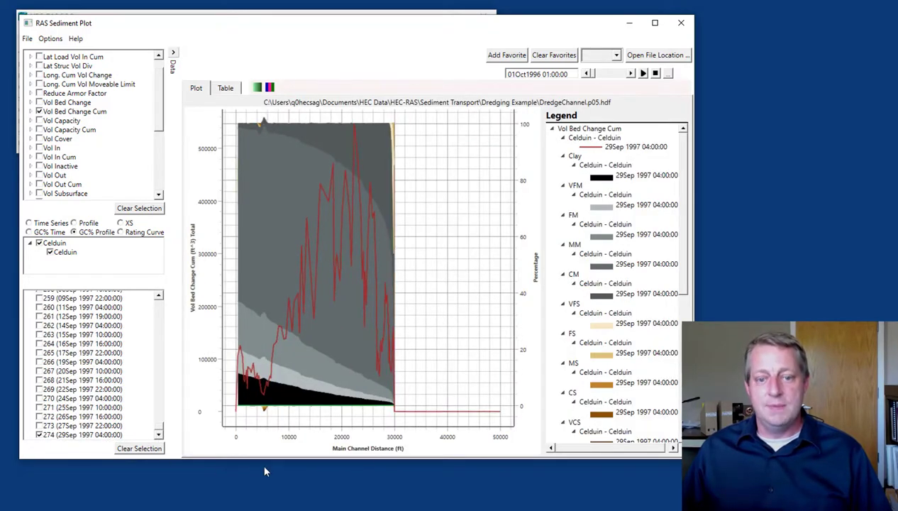
Zoom the profile plot to a channel distance of about 0 to 30000 ft and inspect the grain class values near 5500 ft
{"action": "left_click_drag", "start_coordinate": [495, 437], "coordinate": [396, 416]}
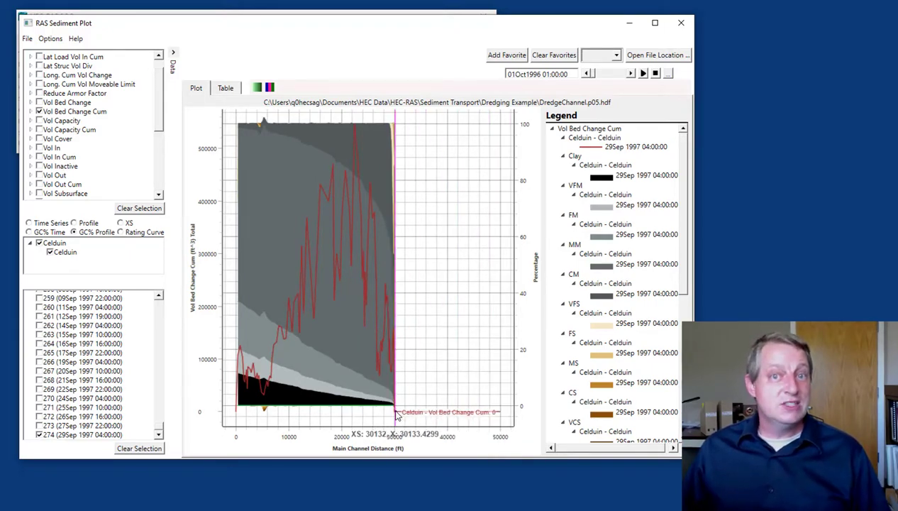
{"action": "left_click", "coordinate": [415, 460]}
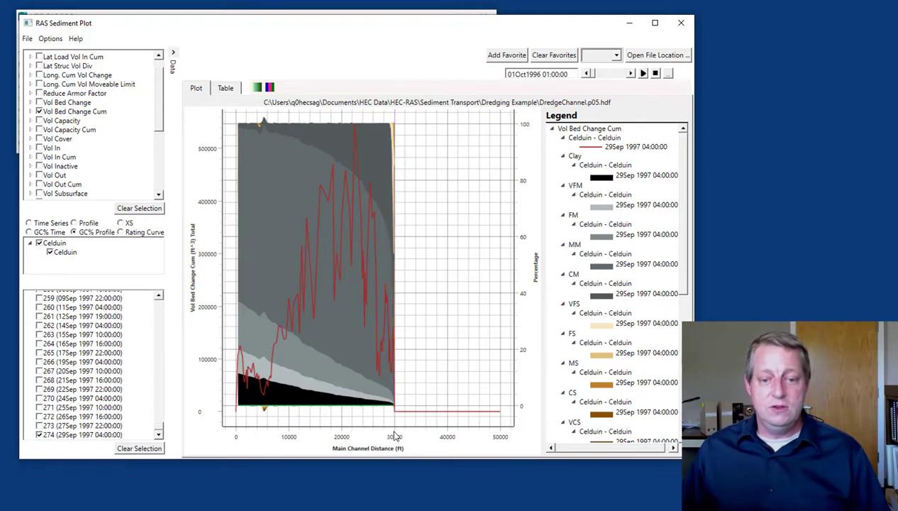
{"action": "left_click_drag", "start_coordinate": [396, 437], "coordinate": [237, 440]}
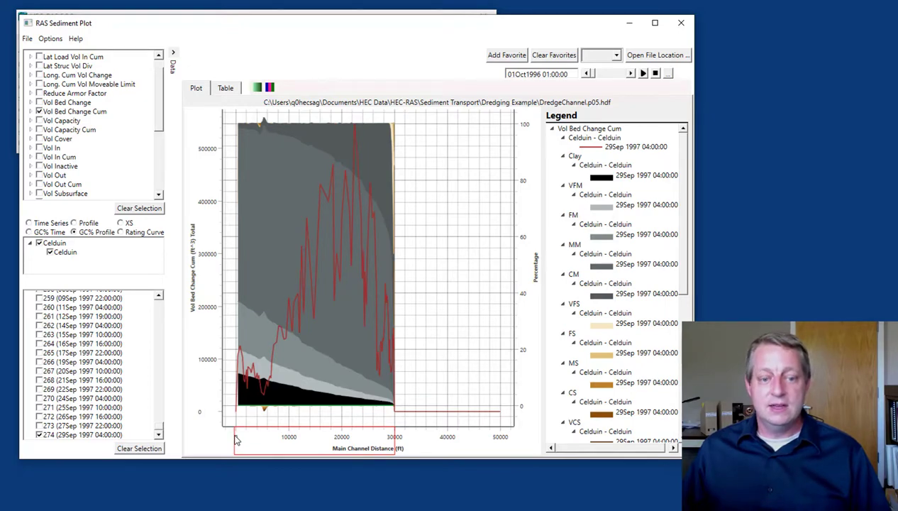
{"action": "left_click_drag", "start_coordinate": [237, 440], "coordinate": [237, 440]}
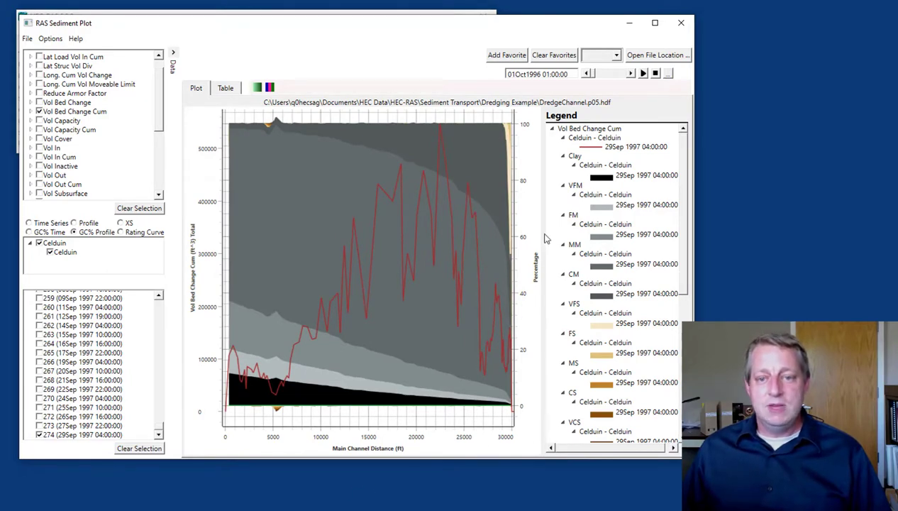
{"action": "mouse_move", "coordinate": [510, 126]}
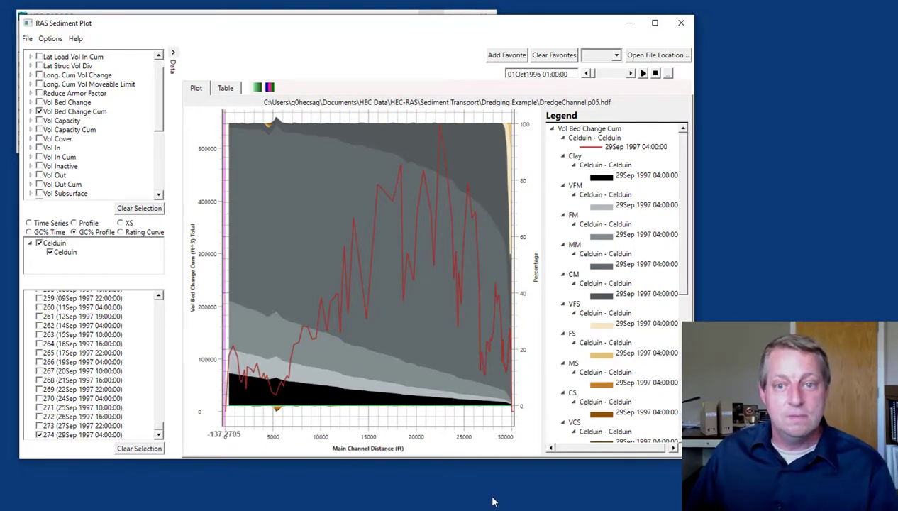
{"action": "mouse_move", "coordinate": [279, 421]}
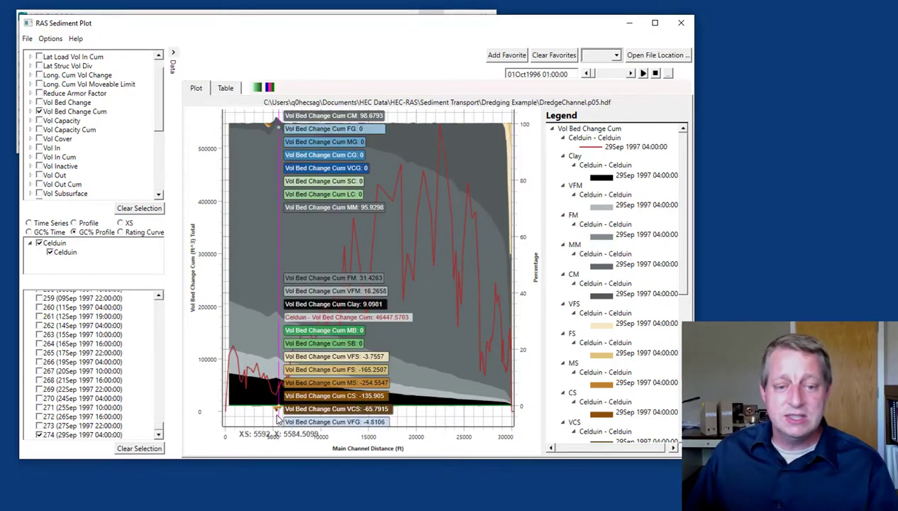
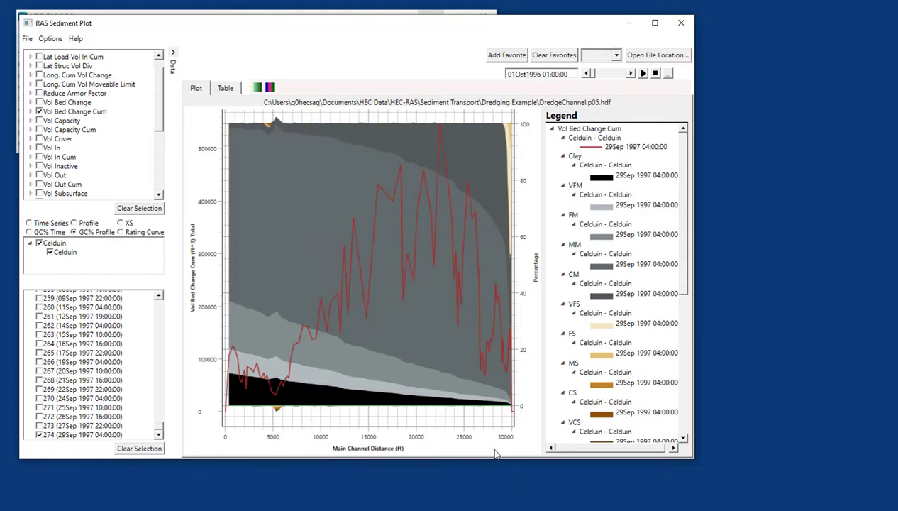
Zoom in on the upstream reach from about 26700 to 30000 ft, and return the plot to about 0 to 30000 ft
{"action": "left_click_drag", "start_coordinate": [480, 432], "coordinate": [513, 438]}
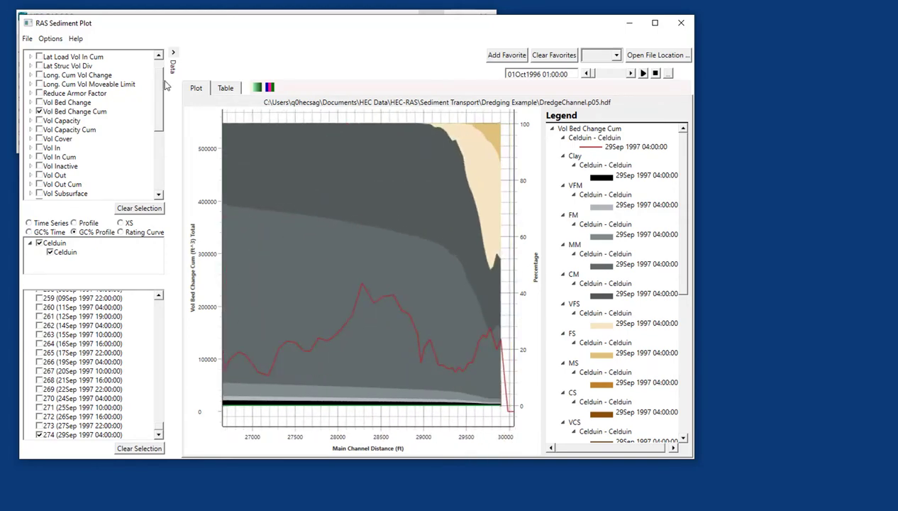
{"action": "right_click", "coordinate": [271, 418]}
{"action": "left_click", "coordinate": [227, 261]}
{"action": "left_click_drag", "start_coordinate": [396, 440], "coordinate": [237, 440]}
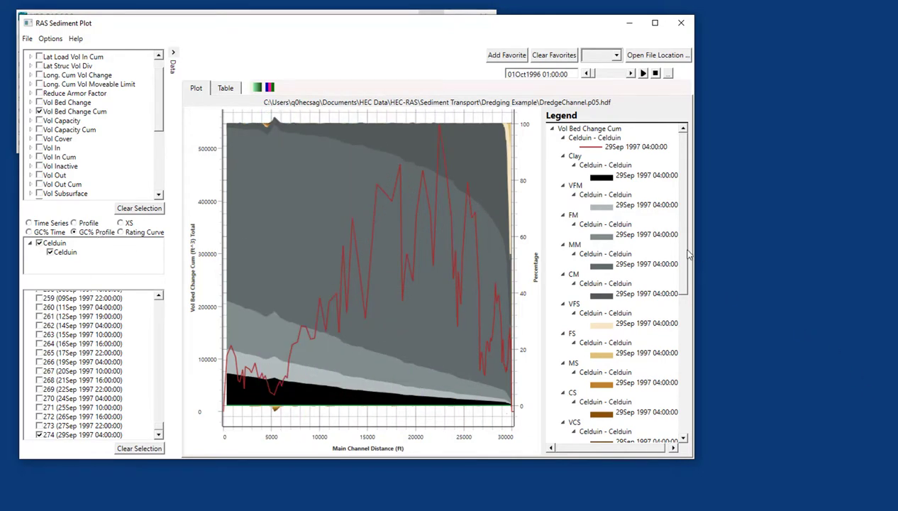
Review the legend's grain class colors from clay through boulders and inspect the grain class values on the profile plot
{"action": "scroll", "coordinate": [688, 255], "scroll_direction": "down", "scroll_amount": 3}
{"action": "scroll", "coordinate": [687, 270], "scroll_direction": "up", "scroll_amount": 3}
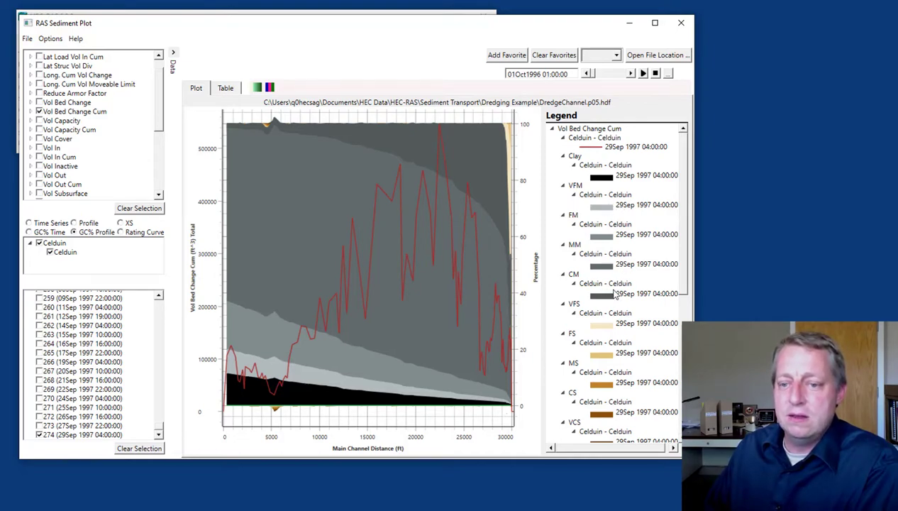
{"action": "scroll", "coordinate": [615, 294], "scroll_direction": "down", "scroll_amount": 3}
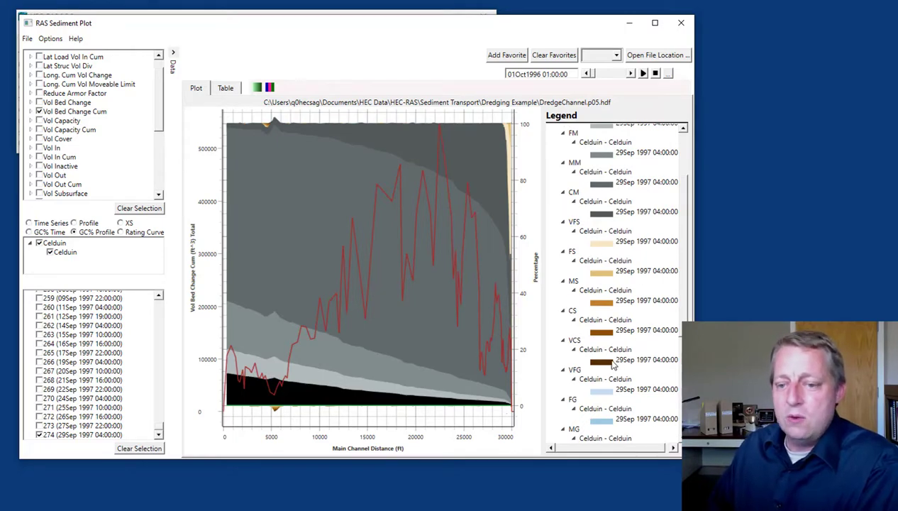
{"action": "scroll", "coordinate": [613, 354], "scroll_direction": "down", "scroll_amount": 5}
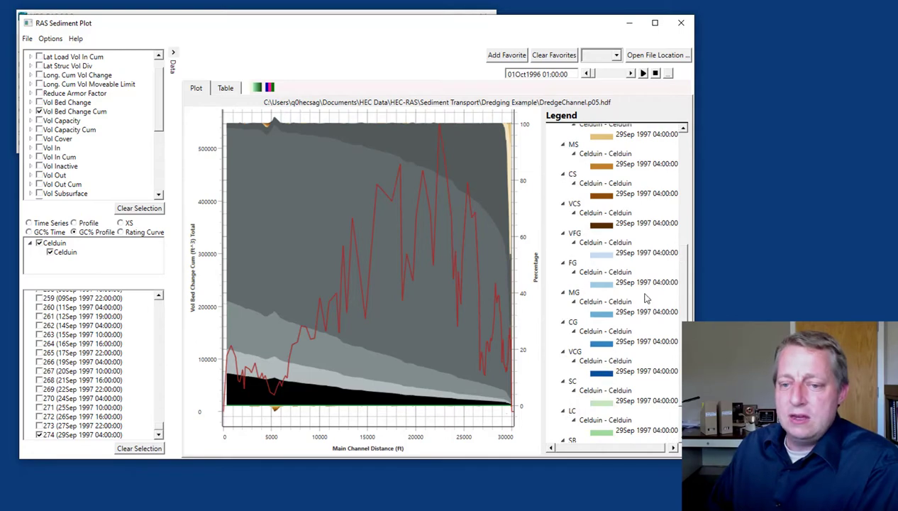
{"action": "scroll", "coordinate": [605, 351], "scroll_direction": "down", "scroll_amount": 2}
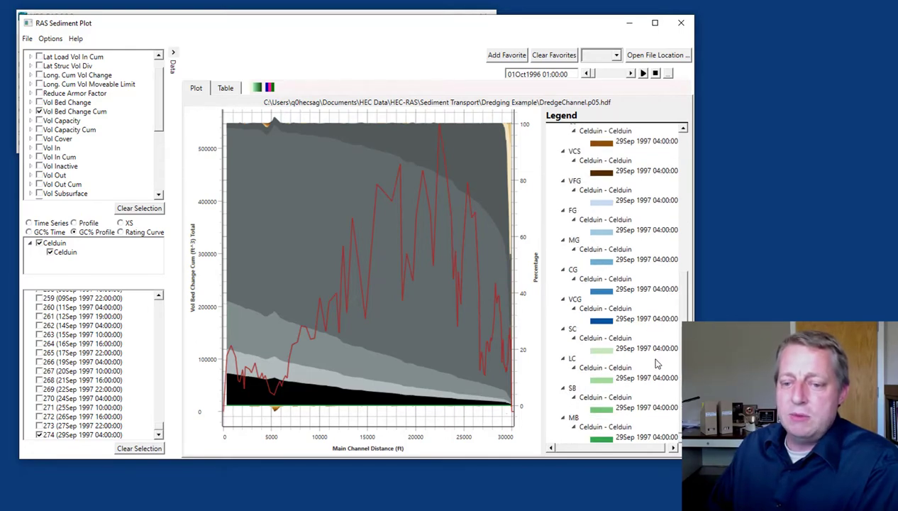
{"action": "scroll", "coordinate": [656, 360], "scroll_direction": "up", "scroll_amount": 7}
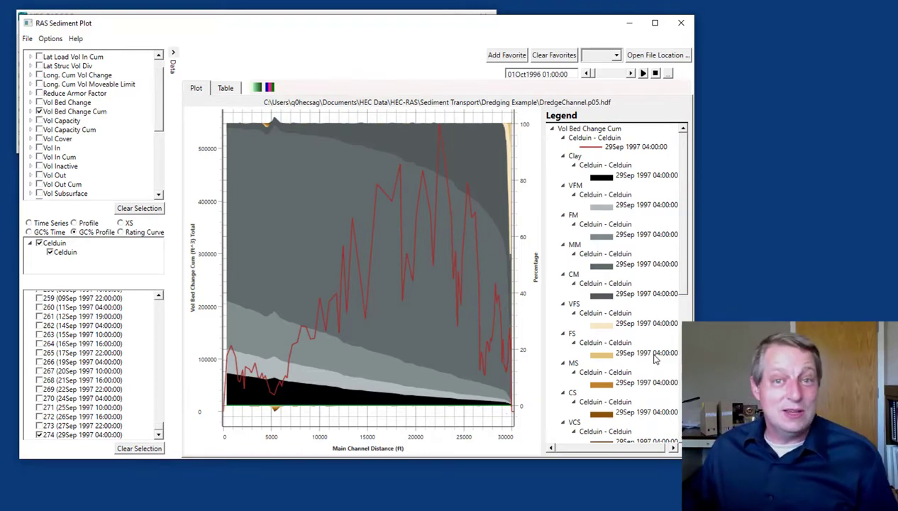
{"action": "mouse_move", "coordinate": [399, 273]}
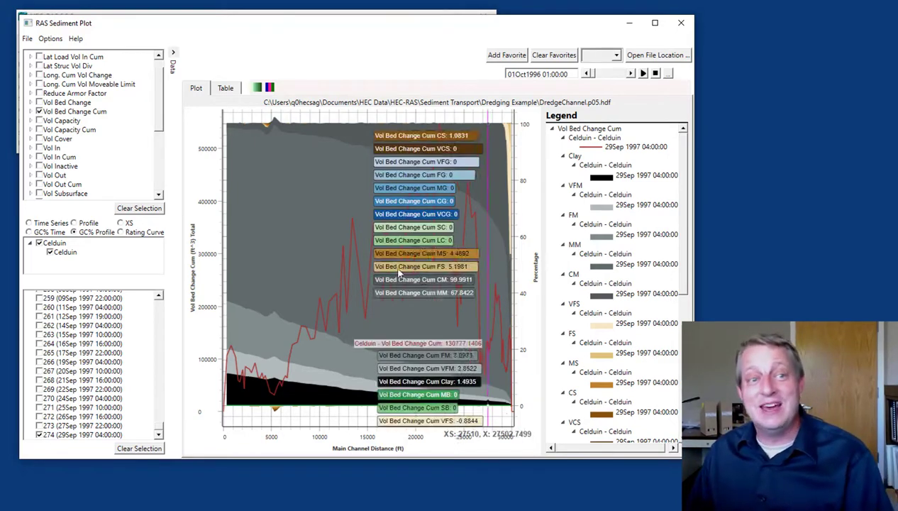
Open the color ramp editor for the Vol Bed Change Cum layer from the sediment plotter options
{"action": "left_click", "coordinate": [46, 39]}
{"action": "left_click", "coordinate": [36, 65]}
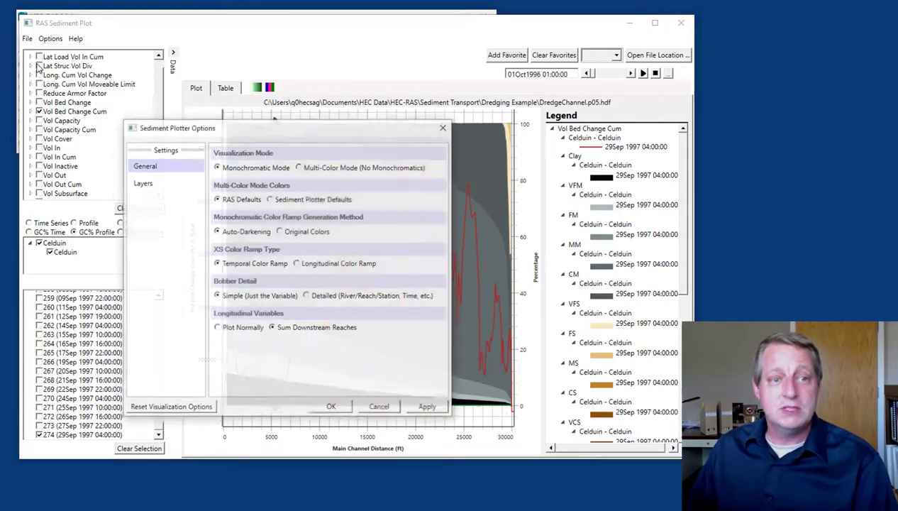
{"action": "left_click", "coordinate": [141, 185]}
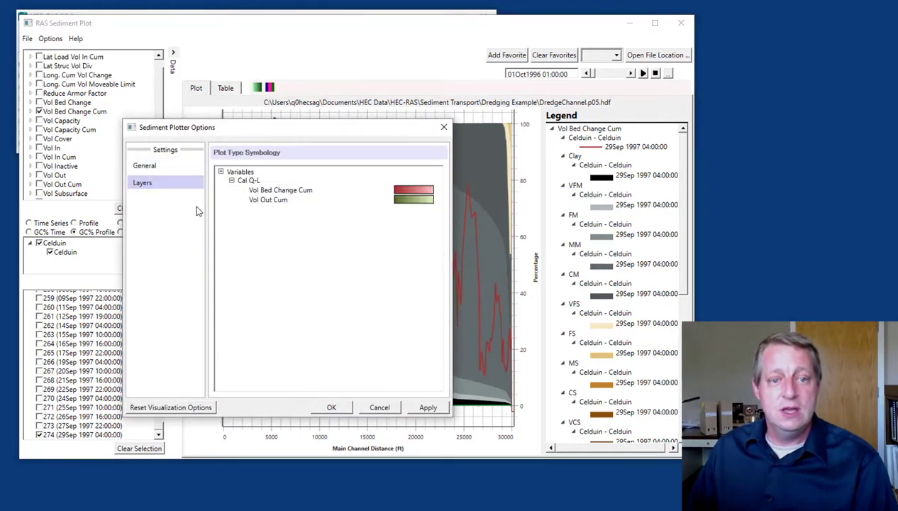
{"action": "left_click", "coordinate": [300, 192]}
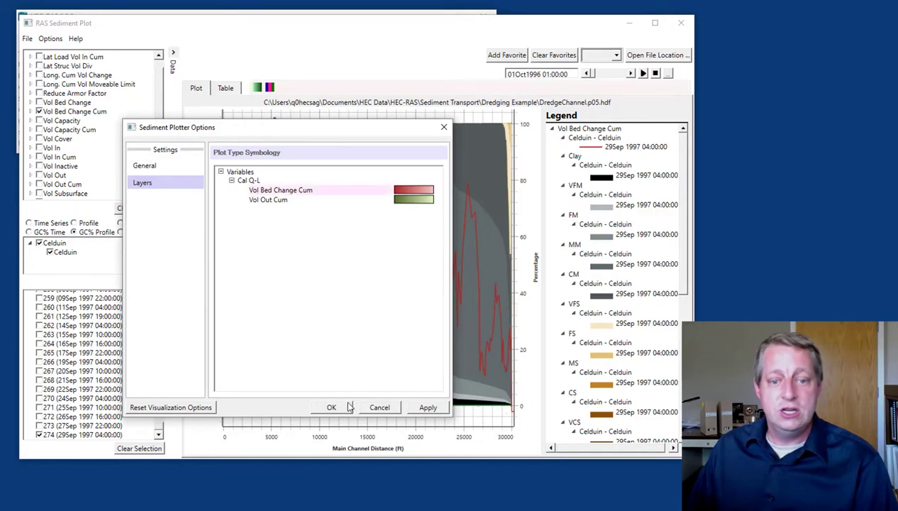
{"action": "double_click", "coordinate": [259, 190]}
{"action": "left_click_drag", "start_coordinate": [227, 120], "coordinate": [324, 48]}
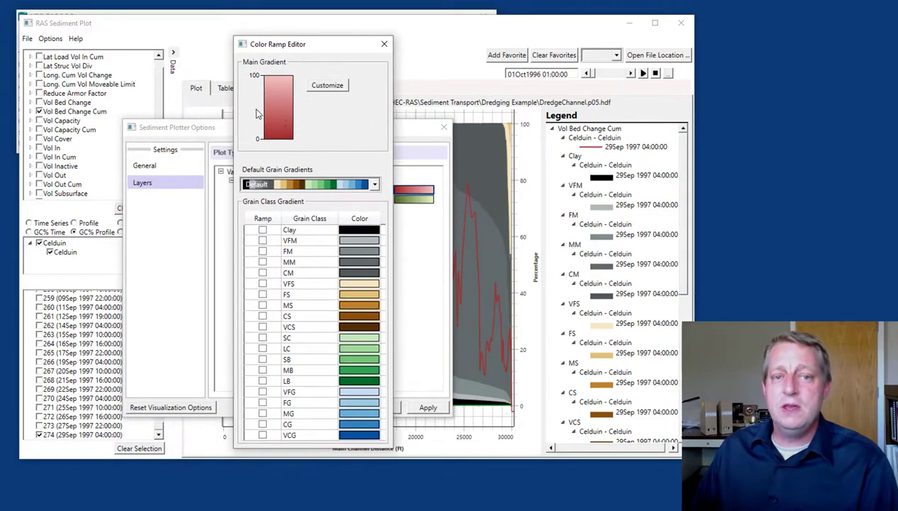
Make the main gradient fully transparent by setting Alpha to 0 for both the 0.00 and 100.00 values
{"action": "left_click", "coordinate": [328, 86]}
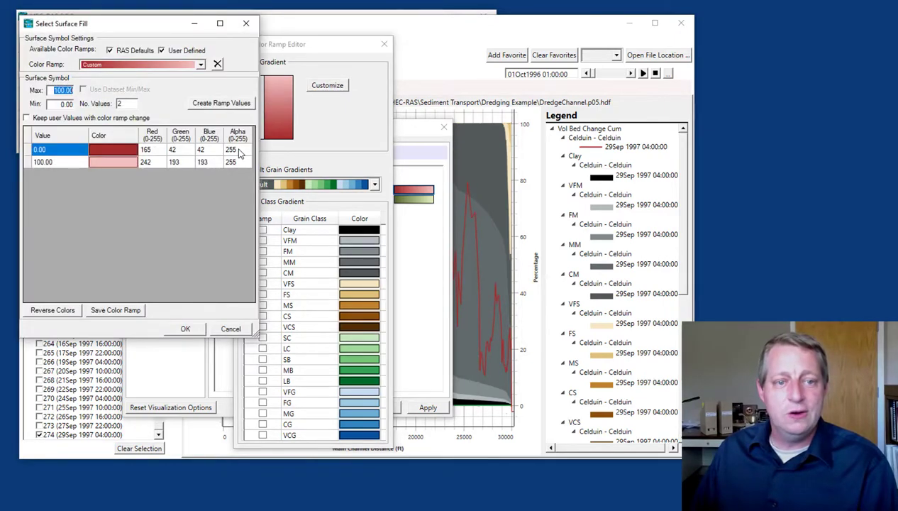
{"action": "left_click", "coordinate": [235, 149]}
{"action": "type", "text": "0"}
{"action": "left_click", "coordinate": [233, 162]}
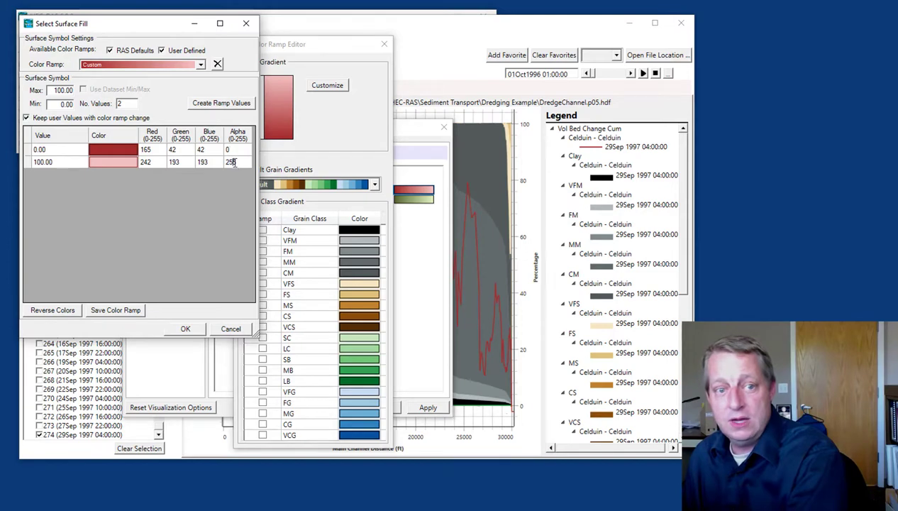
{"action": "double_click", "coordinate": [233, 161]}
{"action": "type", "text": "0"}
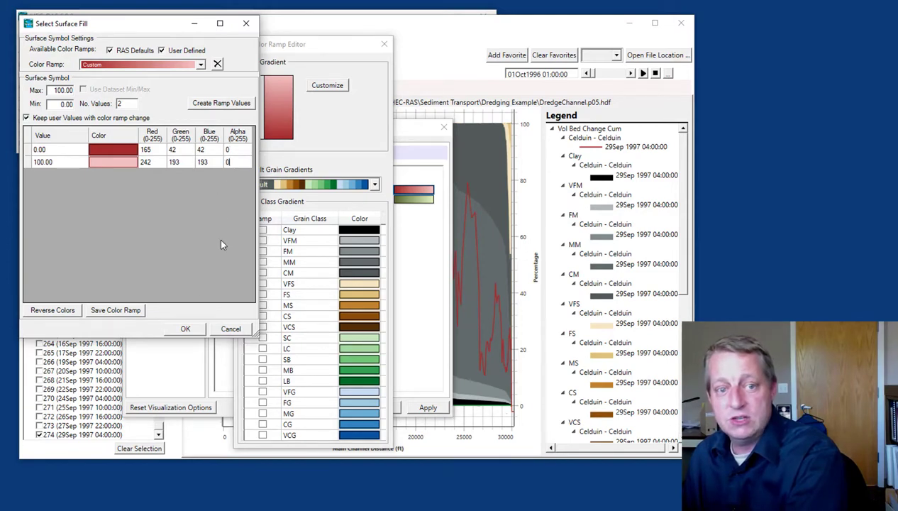
{"action": "left_click", "coordinate": [183, 330]}
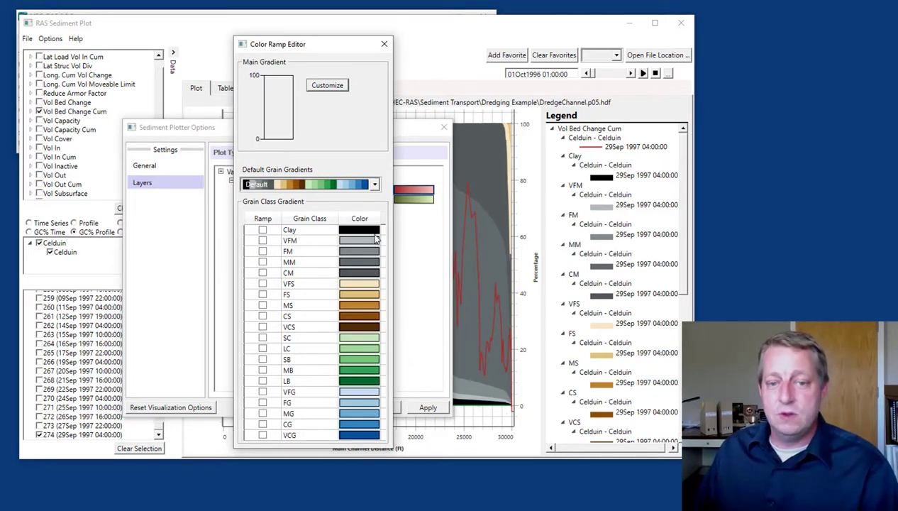
Check the available default grain gradients and enable the color ramp for the FM grain class
{"action": "left_click", "coordinate": [376, 183]}
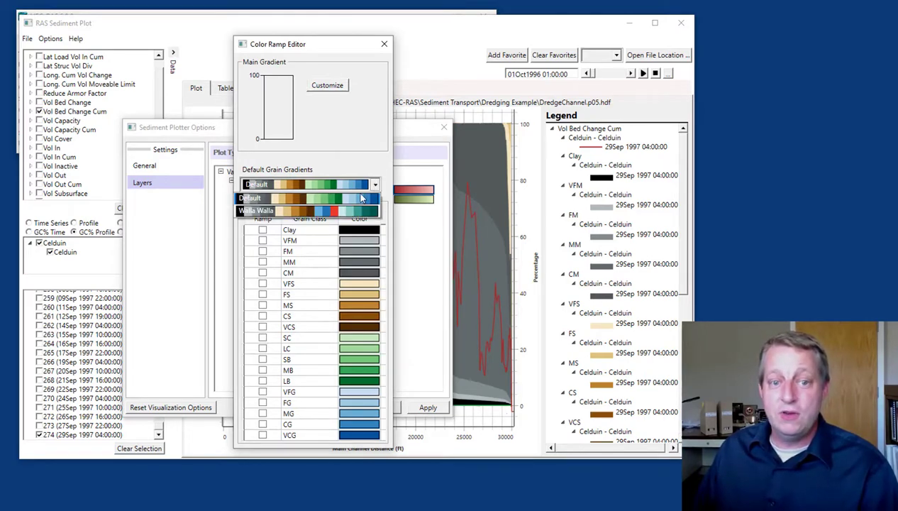
{"action": "left_click", "coordinate": [375, 185]}
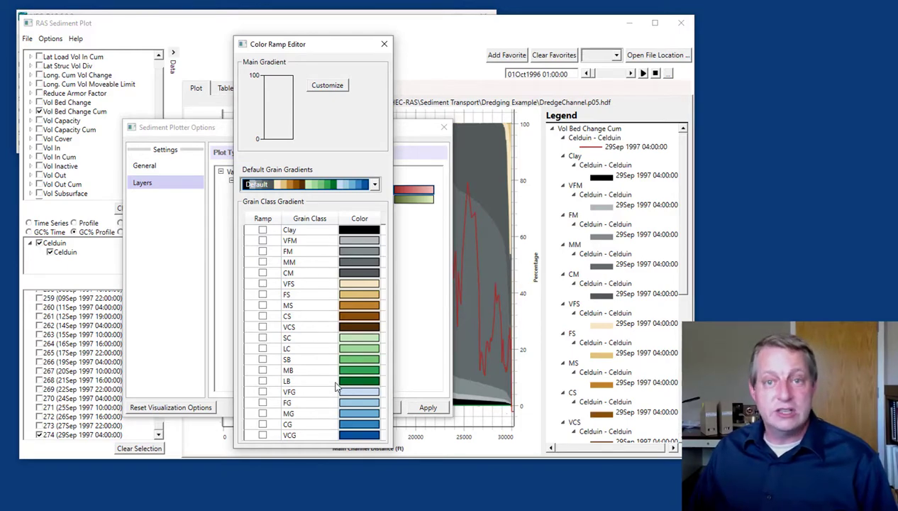
{"action": "left_click", "coordinate": [261, 253]}
{"action": "left_click", "coordinate": [263, 252]}
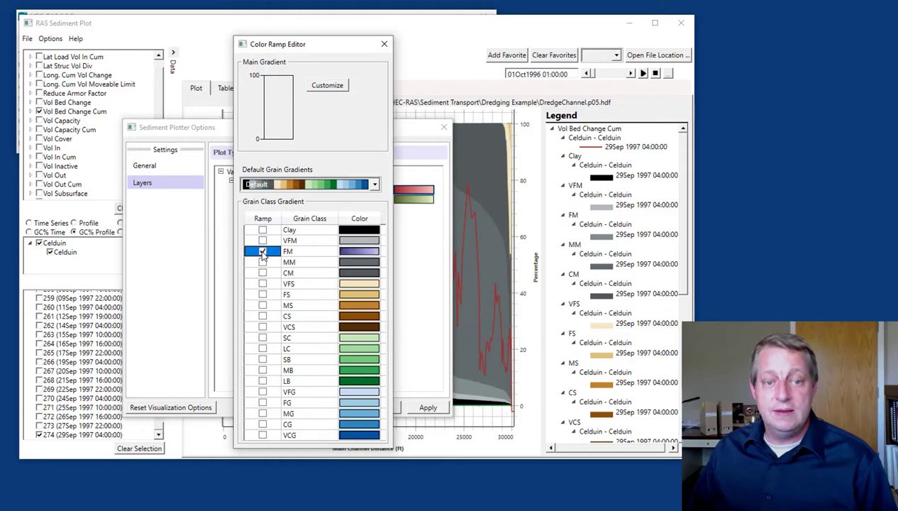
Set both the 0.00 and 100.00 colors of the FM ramp to red and apply the symbology to the plot
{"action": "double_click", "coordinate": [357, 253]}
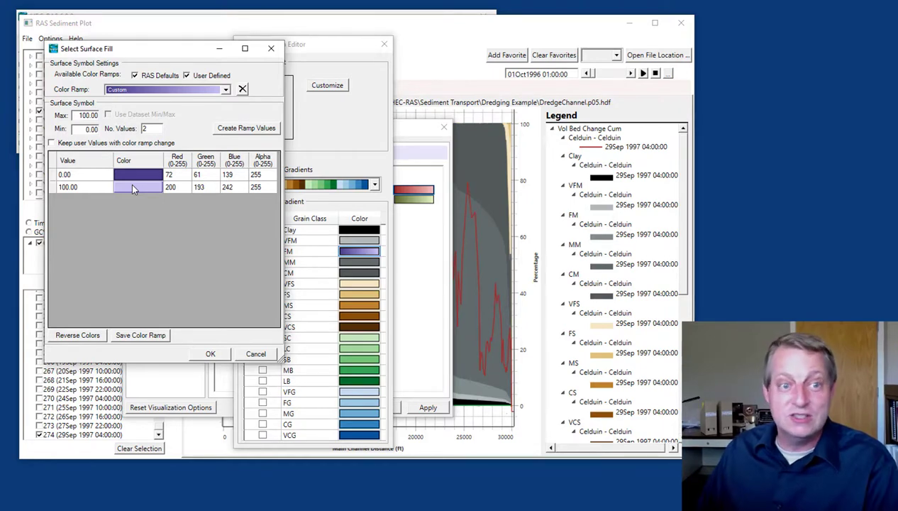
{"action": "left_click", "coordinate": [139, 177]}
{"action": "left_click_drag", "start_coordinate": [539, 149], "coordinate": [414, 119]}
{"action": "left_click", "coordinate": [368, 154]}
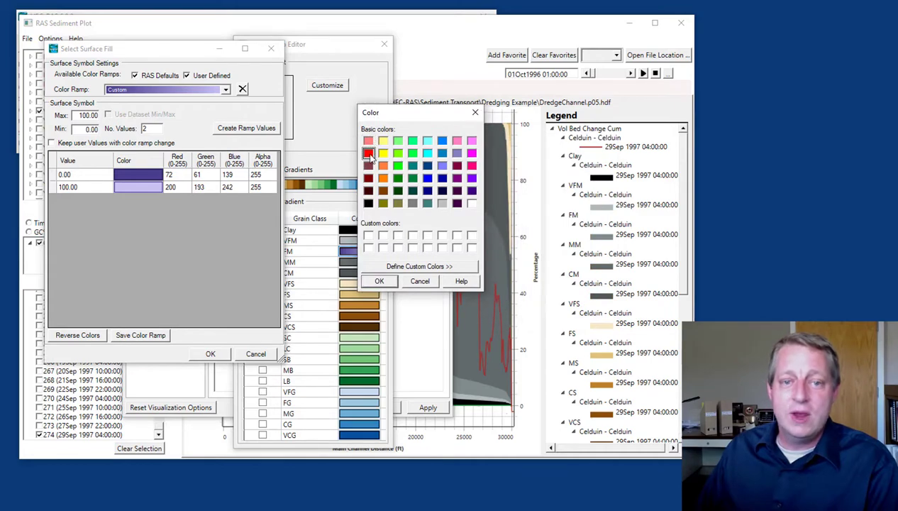
{"action": "left_click", "coordinate": [378, 281]}
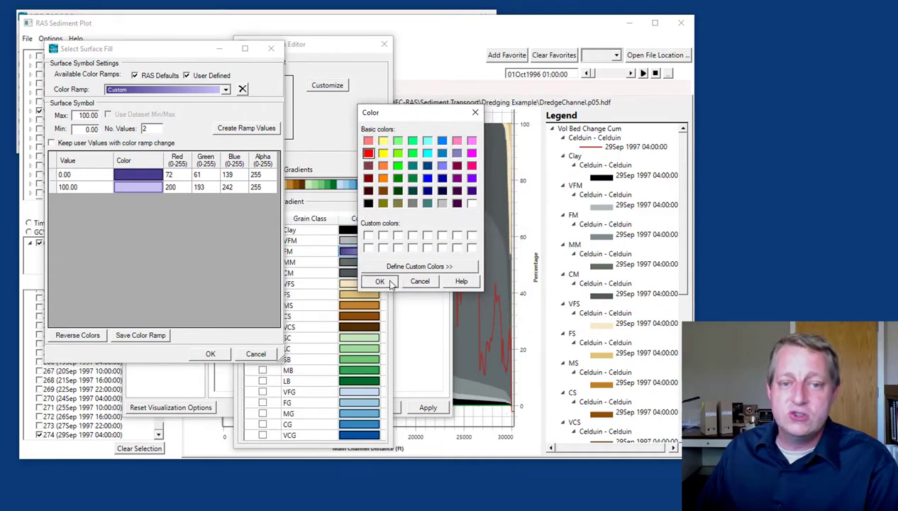
{"action": "left_click", "coordinate": [127, 188]}
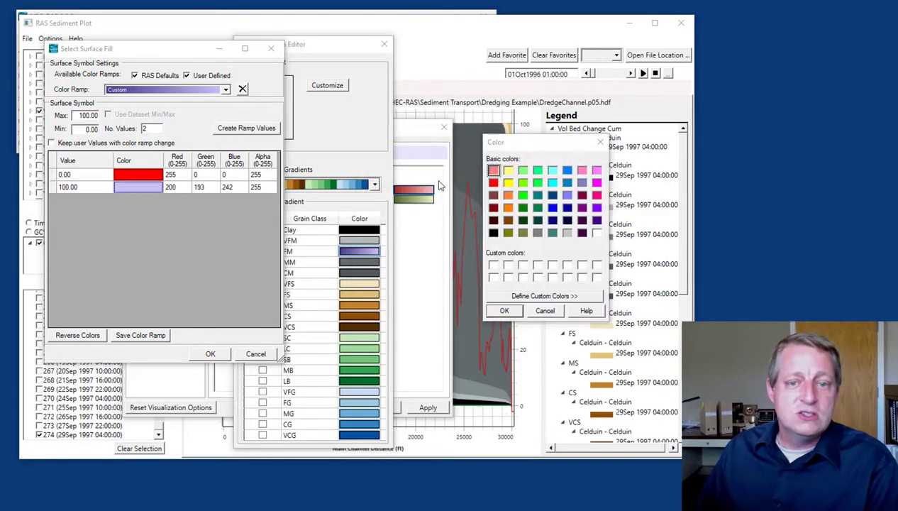
{"action": "left_click", "coordinate": [504, 312]}
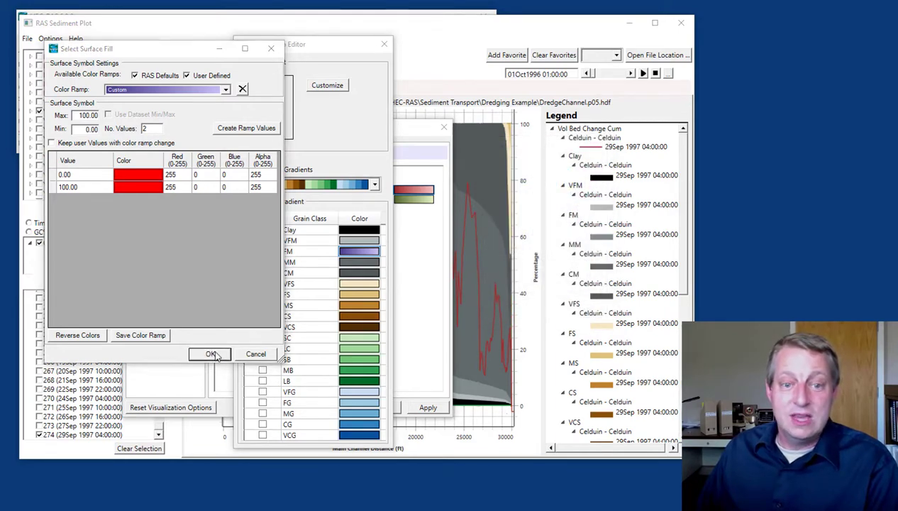
{"action": "left_click", "coordinate": [212, 353]}
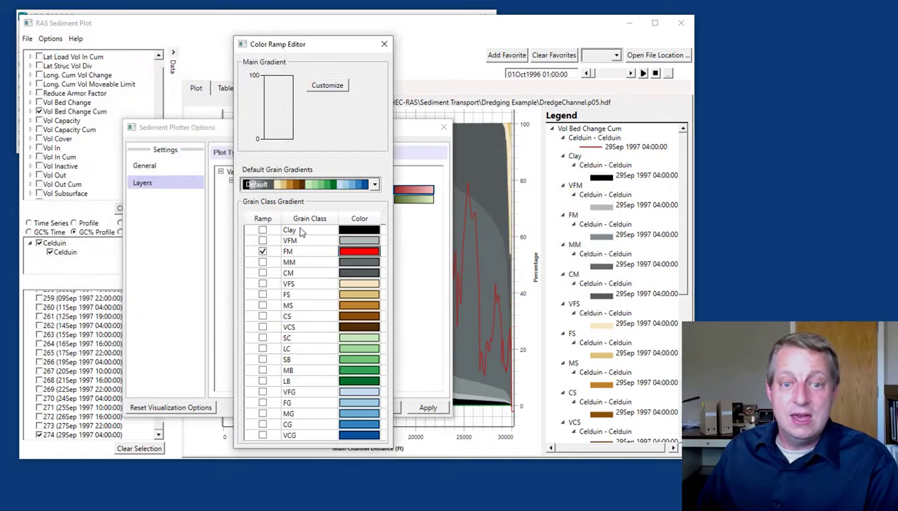
{"action": "left_click", "coordinate": [384, 44]}
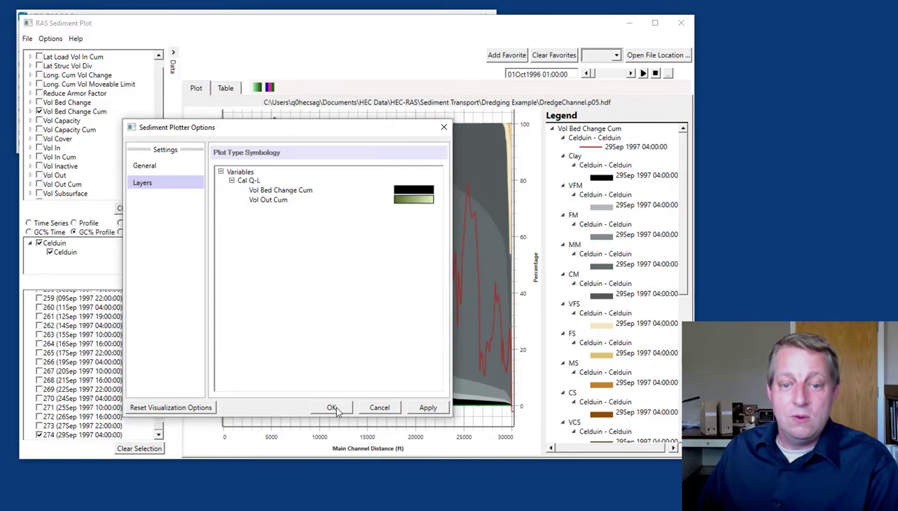
{"action": "left_click", "coordinate": [428, 408]}
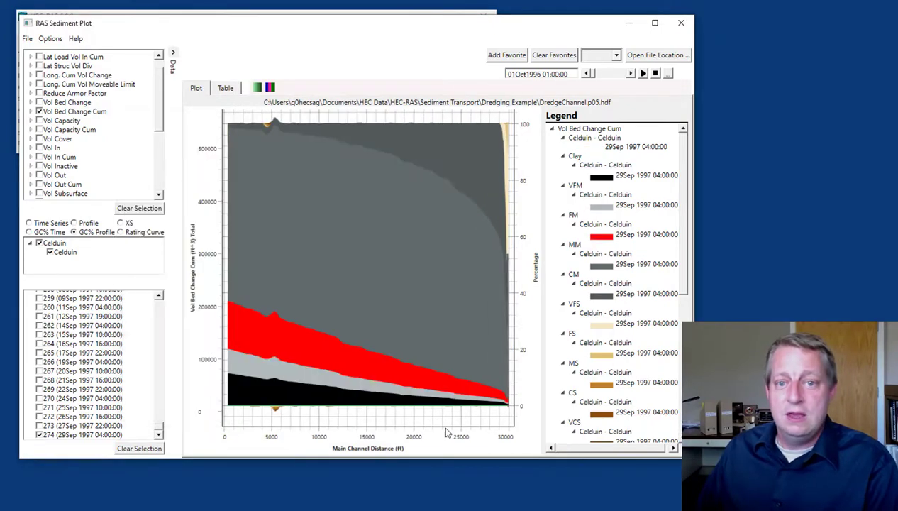
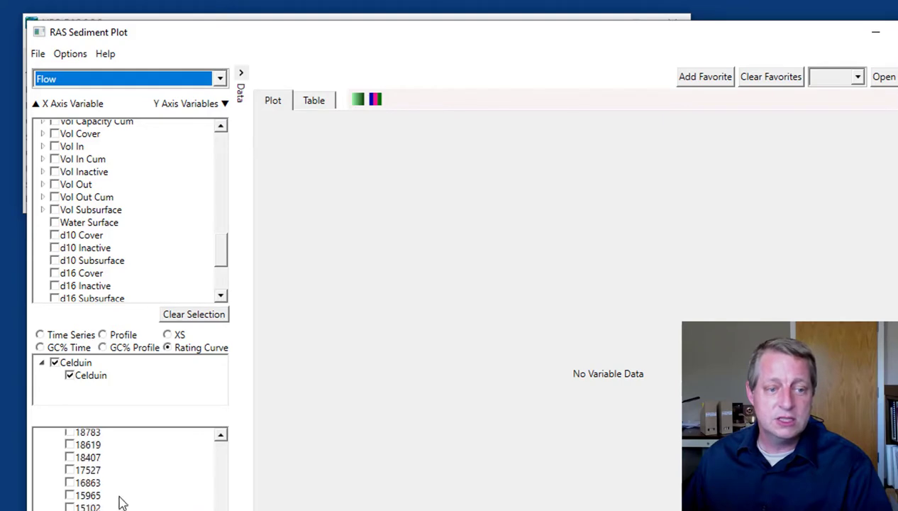
Plot a rating curve of Water Surface against Flow for cross section 15965
{"action": "left_click", "coordinate": [70, 495]}
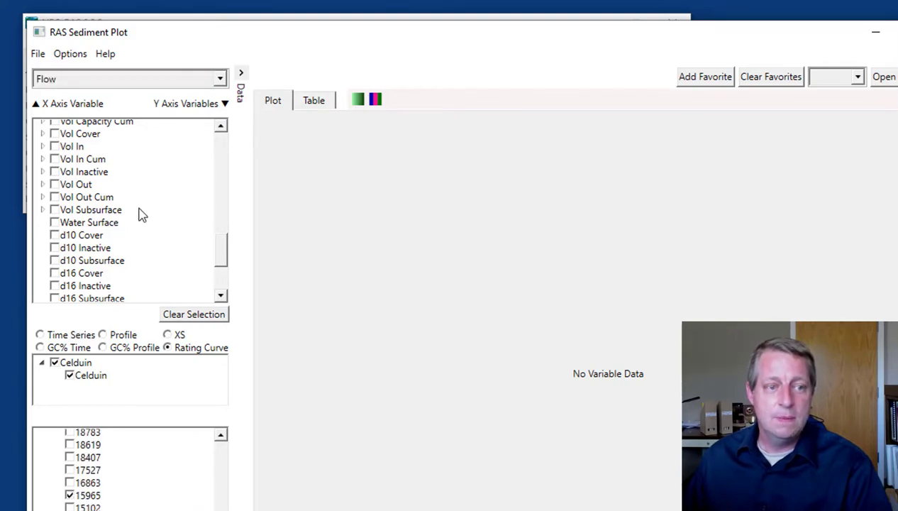
{"action": "left_click", "coordinate": [56, 223]}
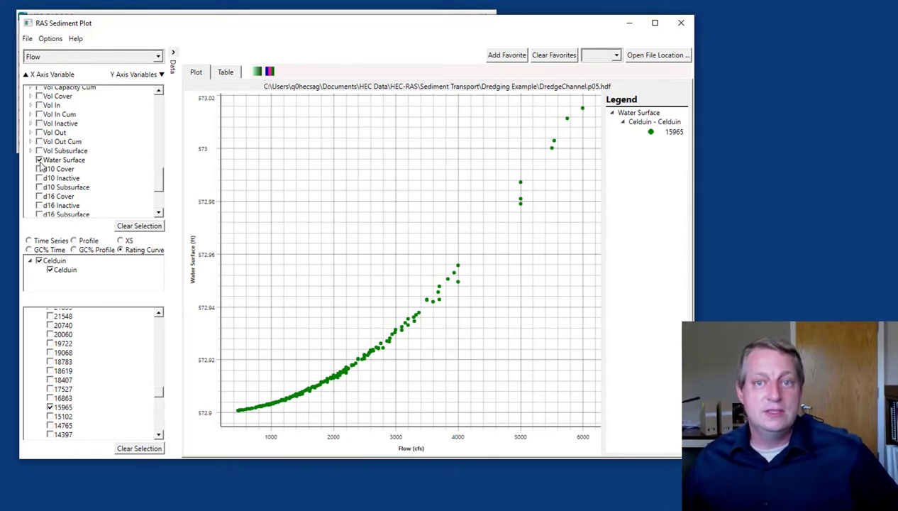
Replace Water Surface with Sediment Concentration as the Y axis variable of the rating curve
{"action": "left_click", "coordinate": [40, 160]}
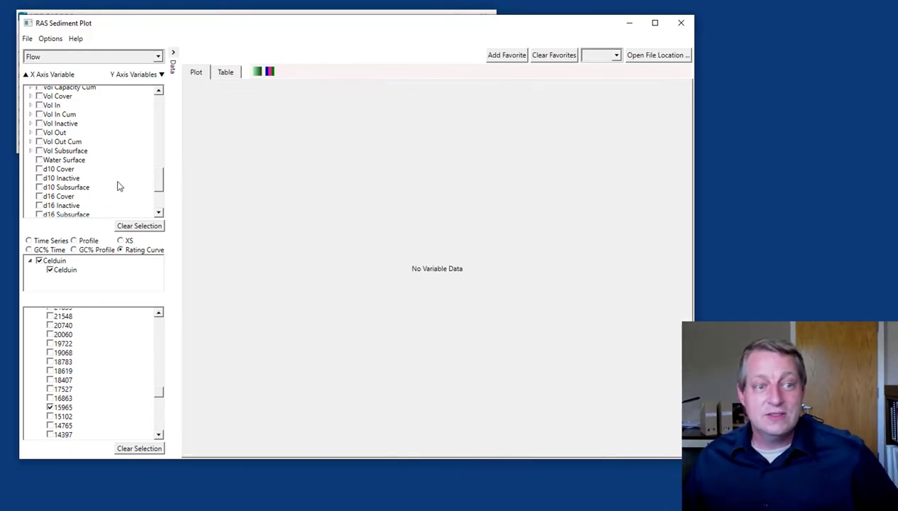
{"action": "scroll", "coordinate": [157, 186], "scroll_direction": "down", "scroll_amount": 1}
{"action": "scroll", "coordinate": [156, 190], "scroll_direction": "down", "scroll_amount": 1}
{"action": "scroll", "coordinate": [158, 185], "scroll_direction": "up", "scroll_amount": 3}
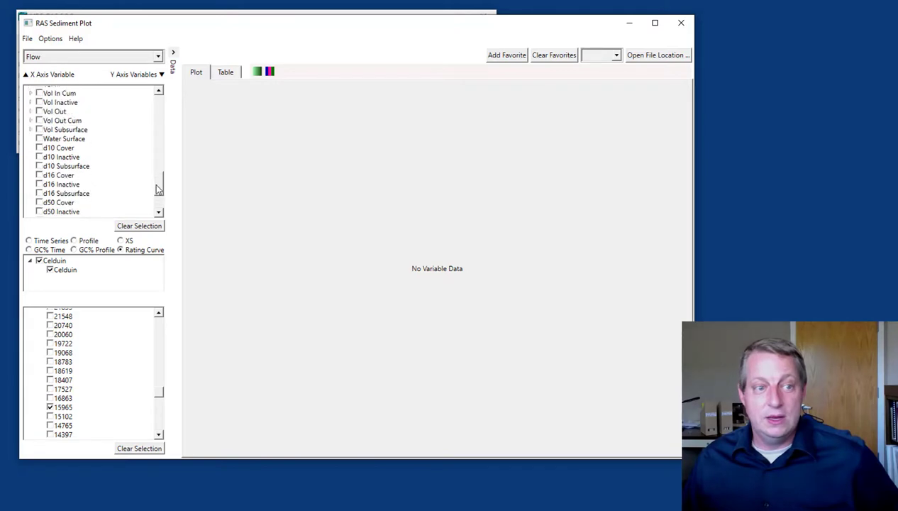
{"action": "scroll", "coordinate": [159, 178], "scroll_direction": "up", "scroll_amount": 3}
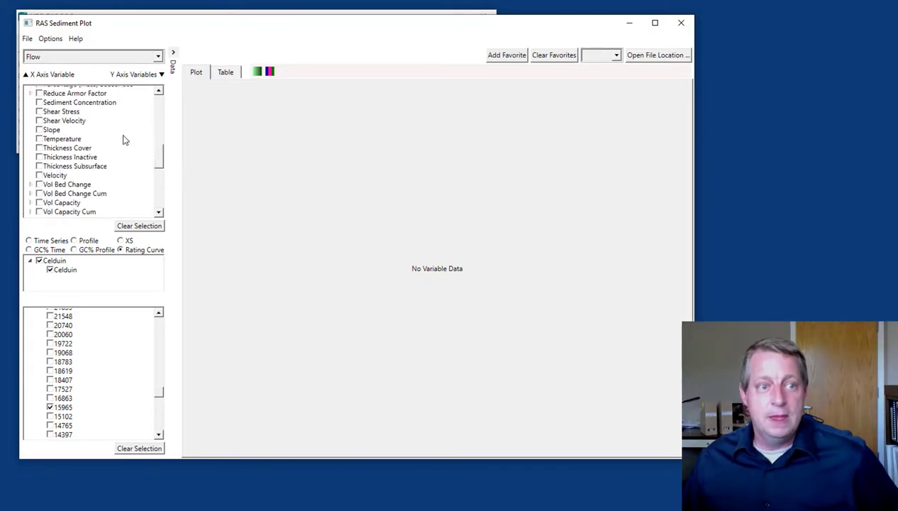
{"action": "left_click", "coordinate": [39, 102]}
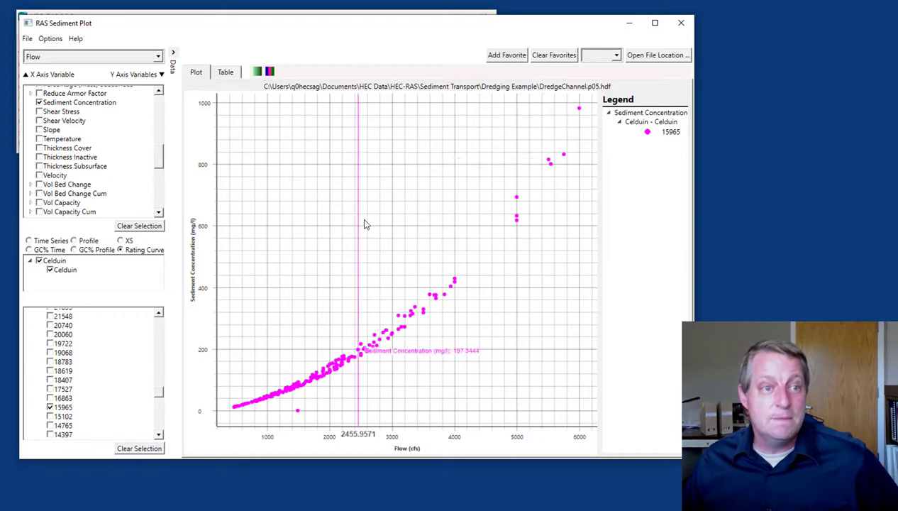
Remove Sediment Concentration from the rating curve and set the X axis variable to Shear Stress
{"action": "left_click", "coordinate": [78, 102]}
{"action": "left_click", "coordinate": [82, 57]}
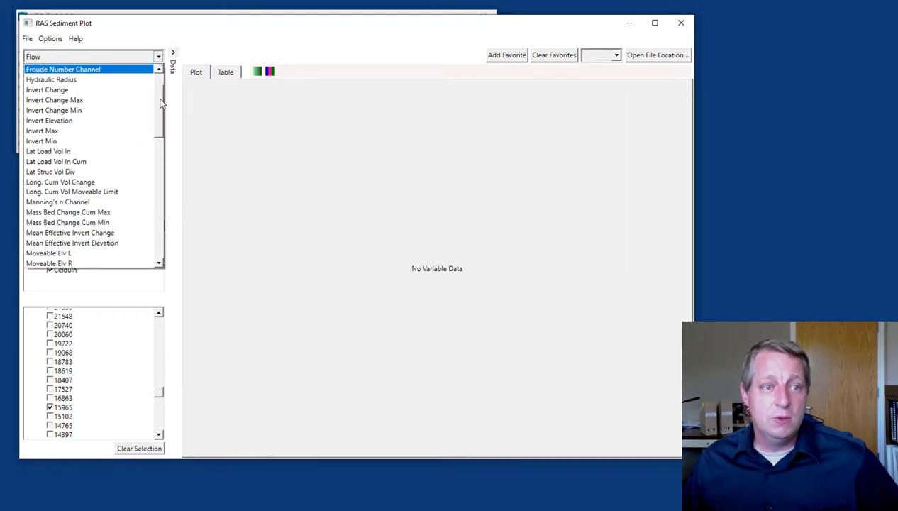
{"action": "scroll", "coordinate": [160, 100], "scroll_direction": "down", "scroll_amount": 2}
{"action": "left_click_drag", "start_coordinate": [160, 121], "coordinate": [154, 155]}
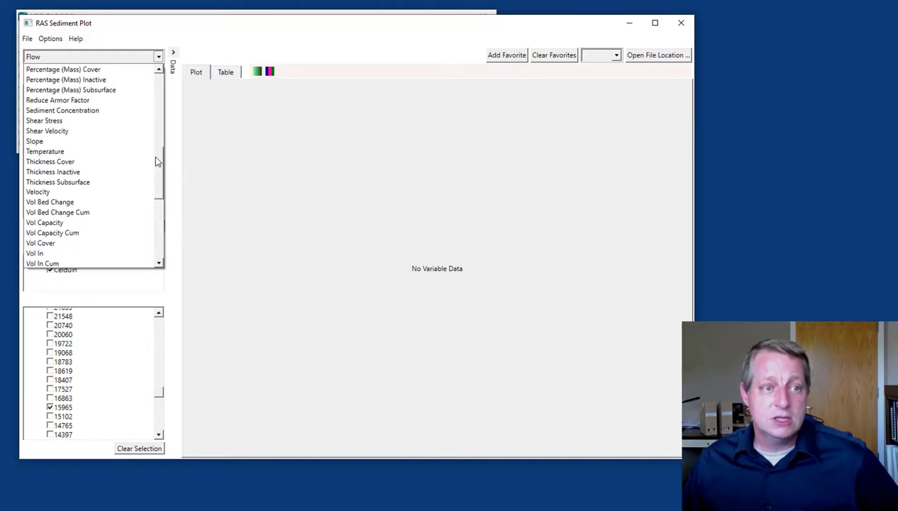
{"action": "left_click", "coordinate": [80, 129]}
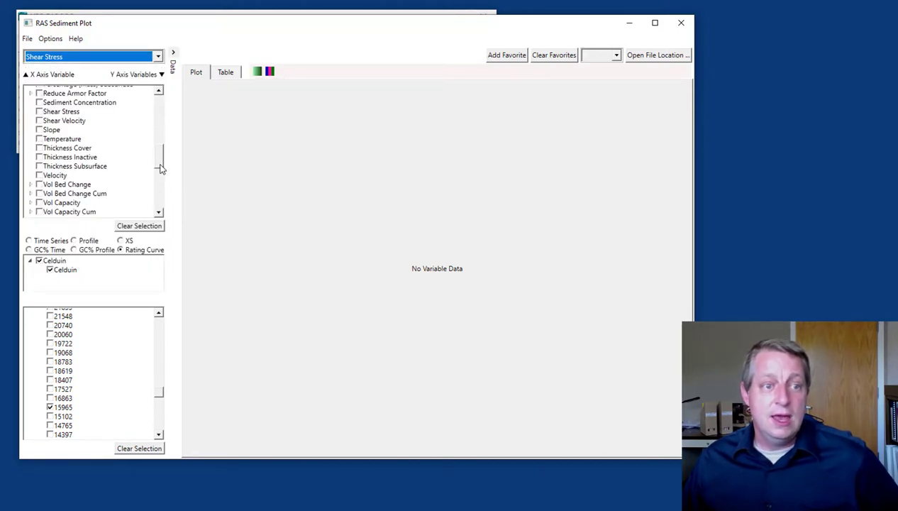
Plot Sediment Concentration and Water Surface as Y axis variables of the rating curve against Shear Stress
{"action": "left_click_drag", "start_coordinate": [159, 164], "coordinate": [159, 154]}
{"action": "left_click", "coordinate": [39, 148]}
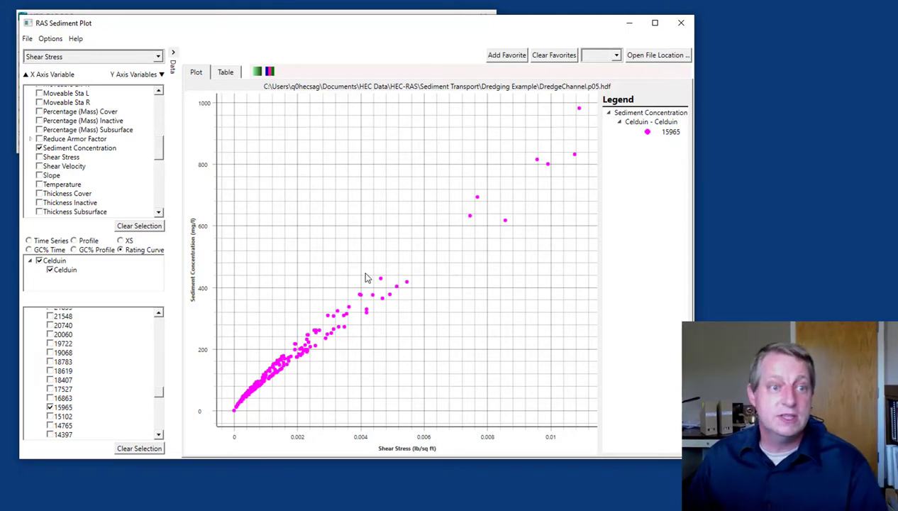
{"action": "left_click_drag", "start_coordinate": [161, 154], "coordinate": [157, 187]}
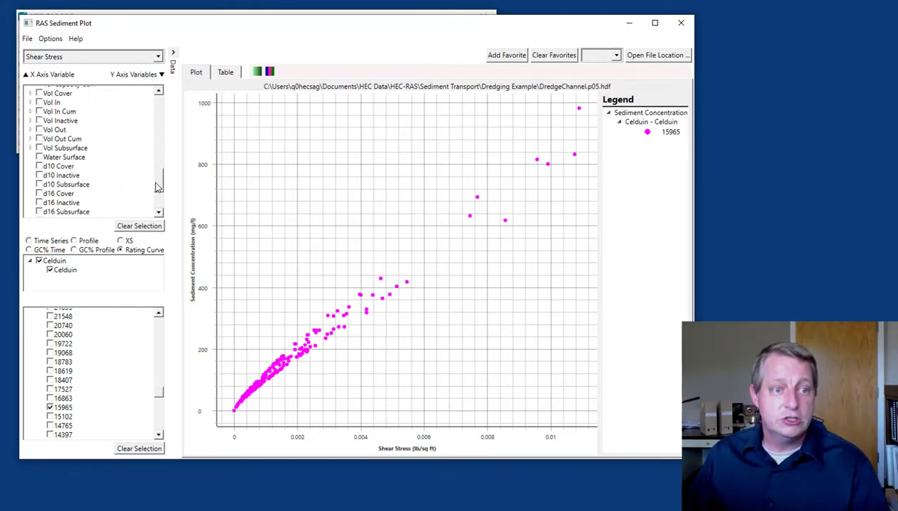
{"action": "left_click", "coordinate": [39, 157]}
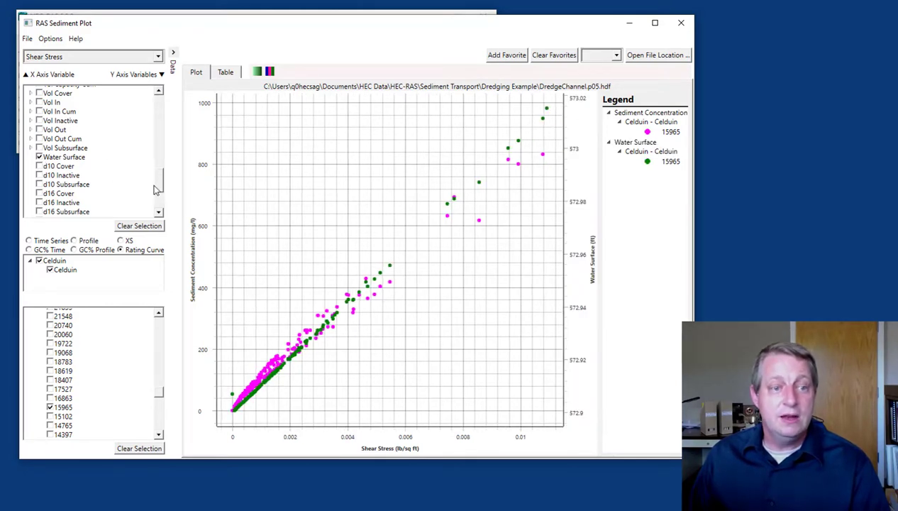
Try Invert Change as a third Y axis variable of the rating curve, and remove it again
{"action": "scroll", "coordinate": [160, 184], "scroll_direction": "up", "scroll_amount": 2}
{"action": "scroll", "coordinate": [160, 181], "scroll_direction": "up", "scroll_amount": 4}
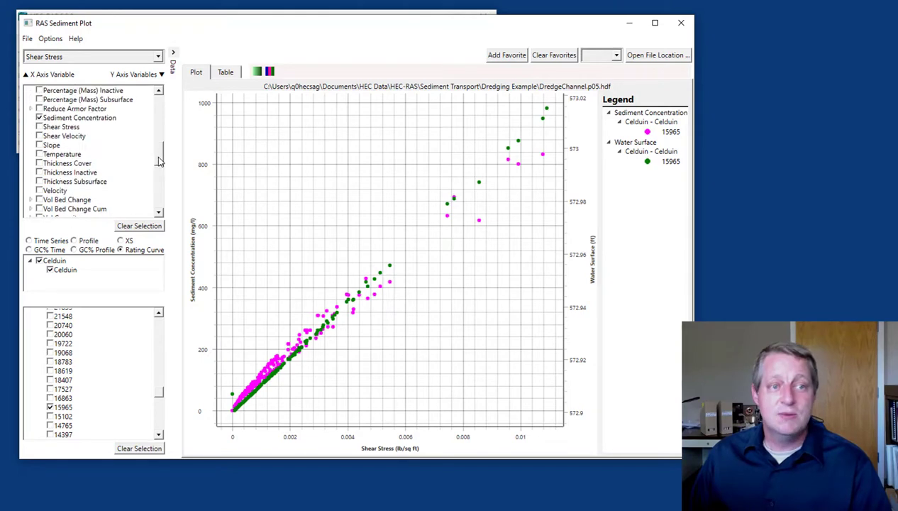
{"action": "scroll", "coordinate": [131, 168], "scroll_direction": "up", "scroll_amount": 5}
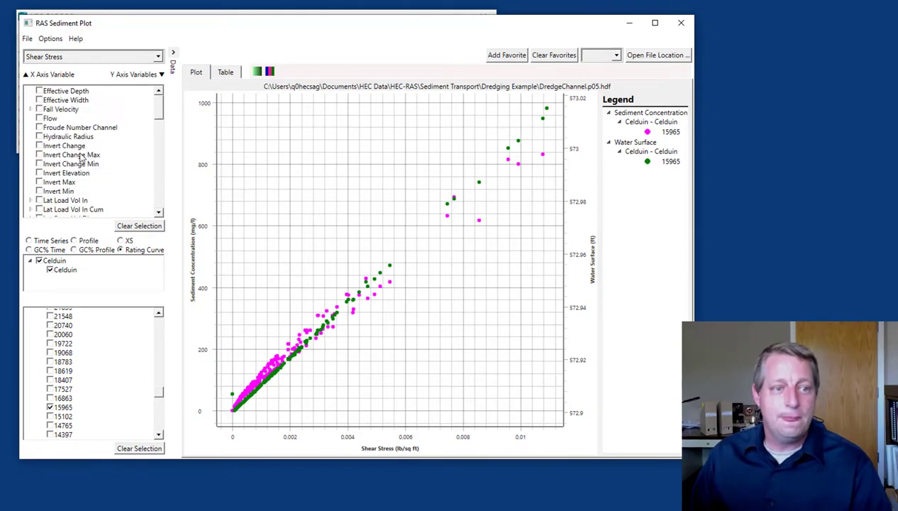
{"action": "left_click", "coordinate": [39, 146]}
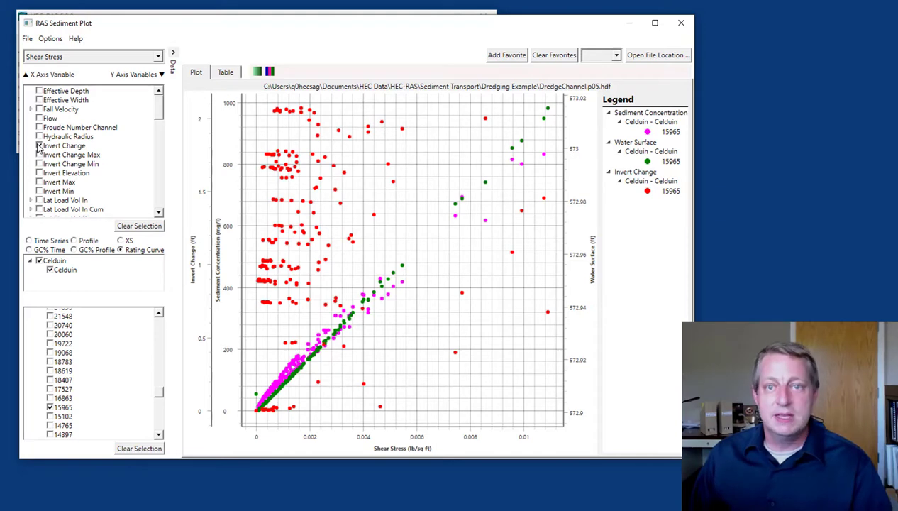
{"action": "left_click", "coordinate": [39, 146]}
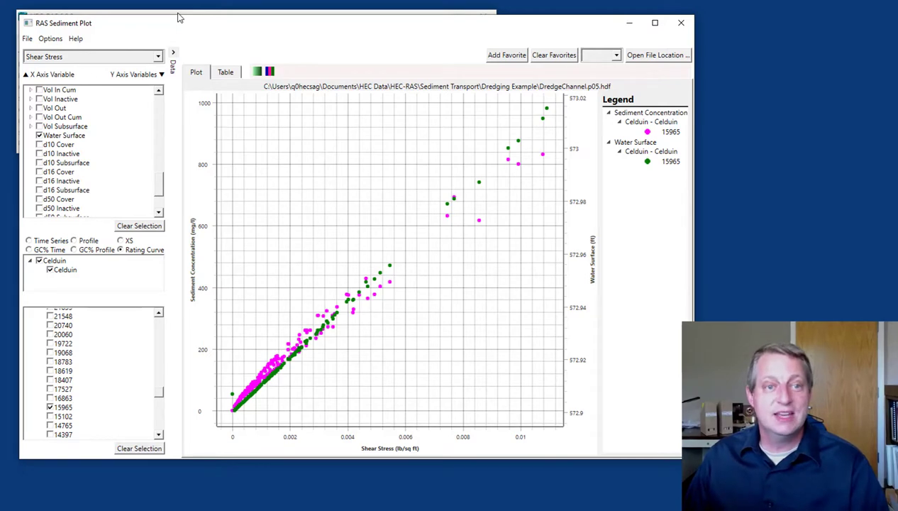
Examine the rating curve's data as a table and return to the graph
{"action": "left_click", "coordinate": [226, 73]}
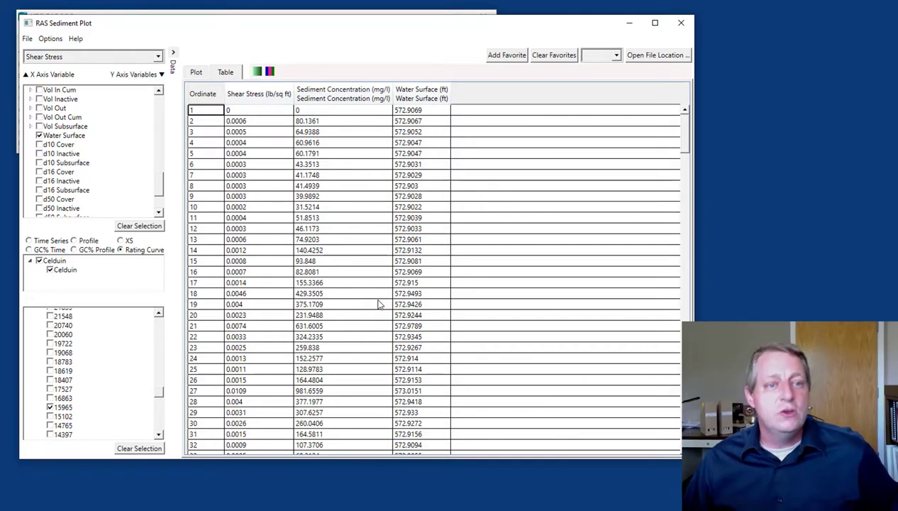
{"action": "left_click", "coordinate": [197, 72]}
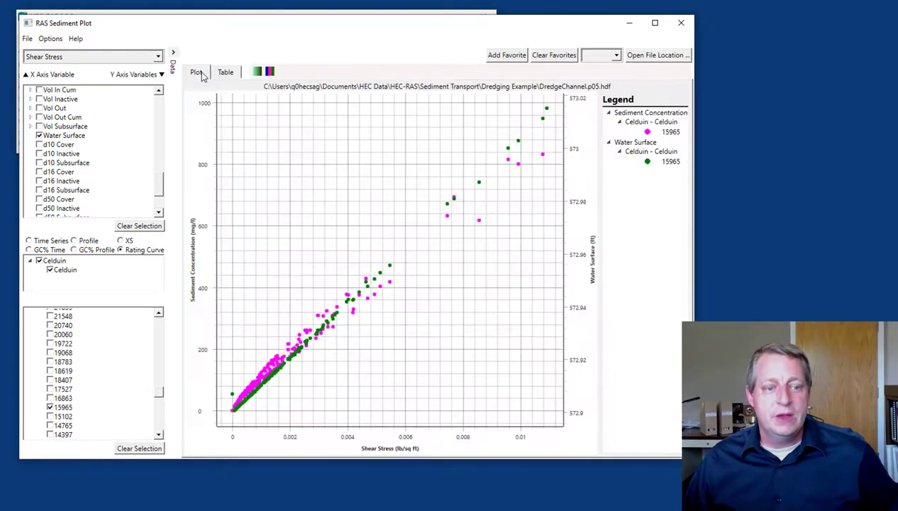